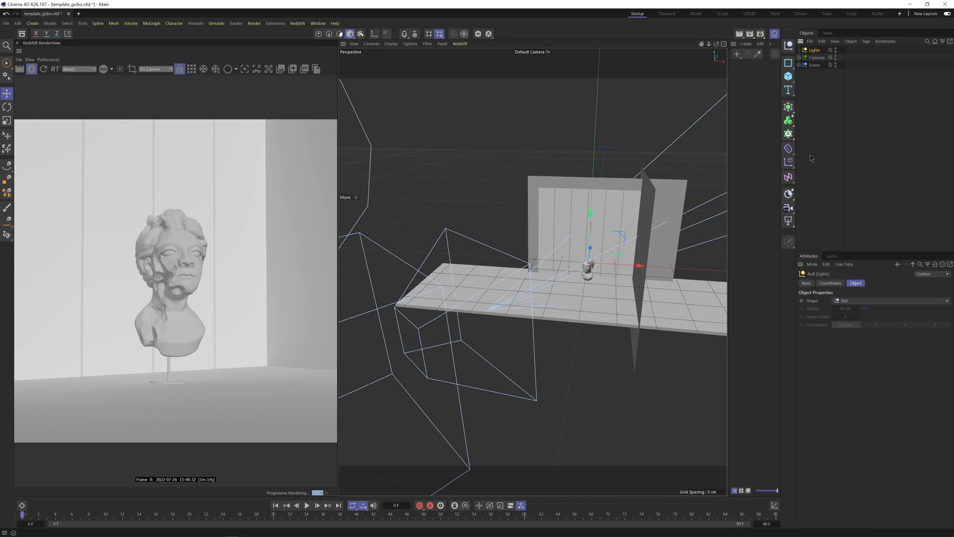
Add a Redshift dome light to the scene and nest it inside the Lights group.
click(789, 221)
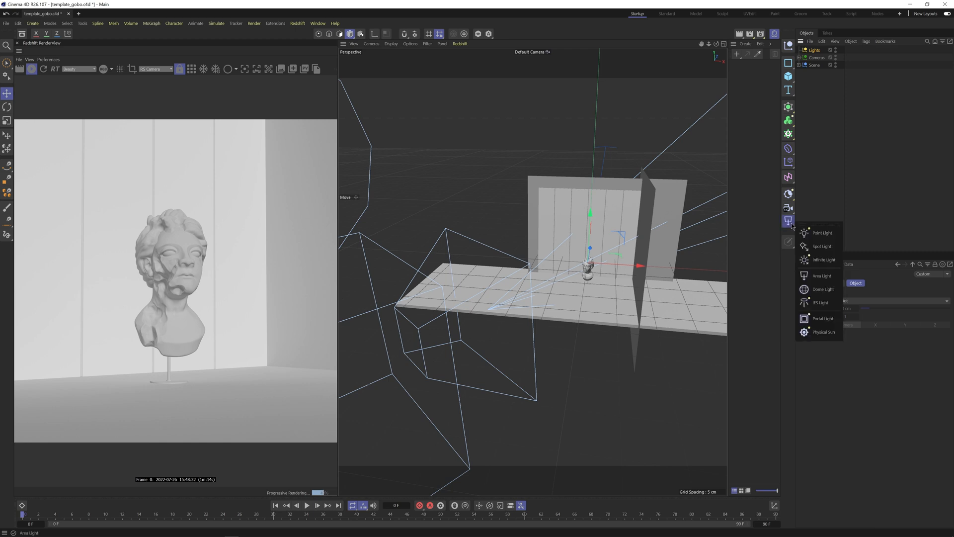
click(810, 290)
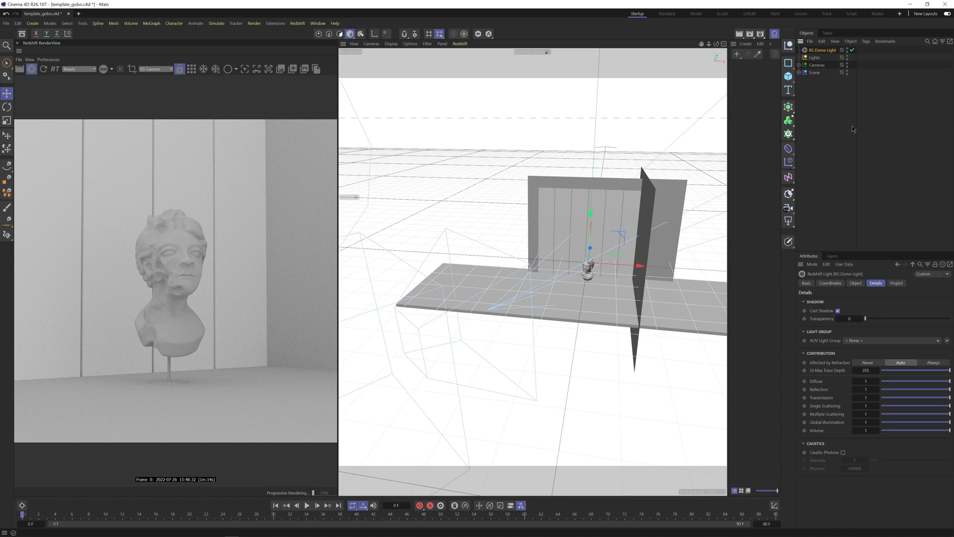
drag(821, 50, 818, 58)
Load the ParkingDeck_01 HDR from the HDRI's folder as the dome light's texture, without copying it to the project location.
click(856, 282)
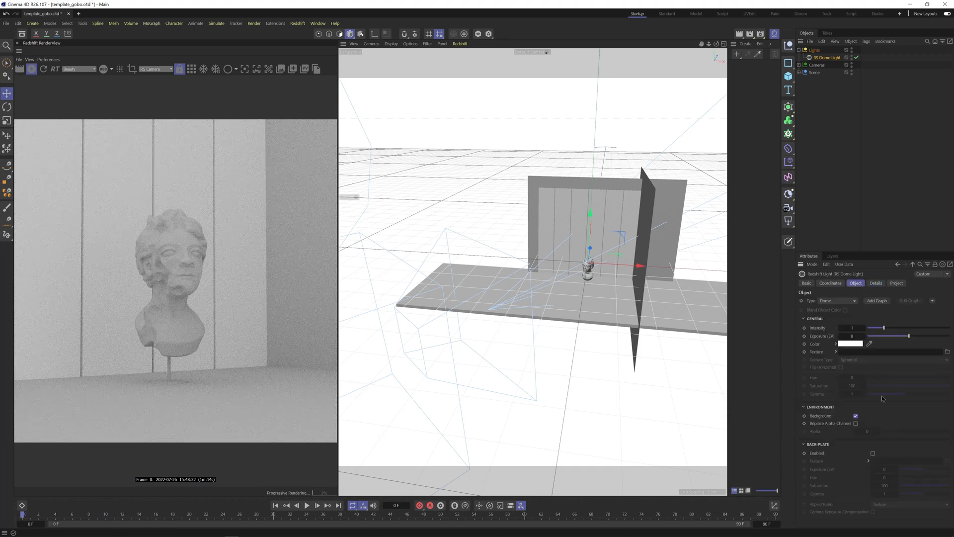
click(948, 351)
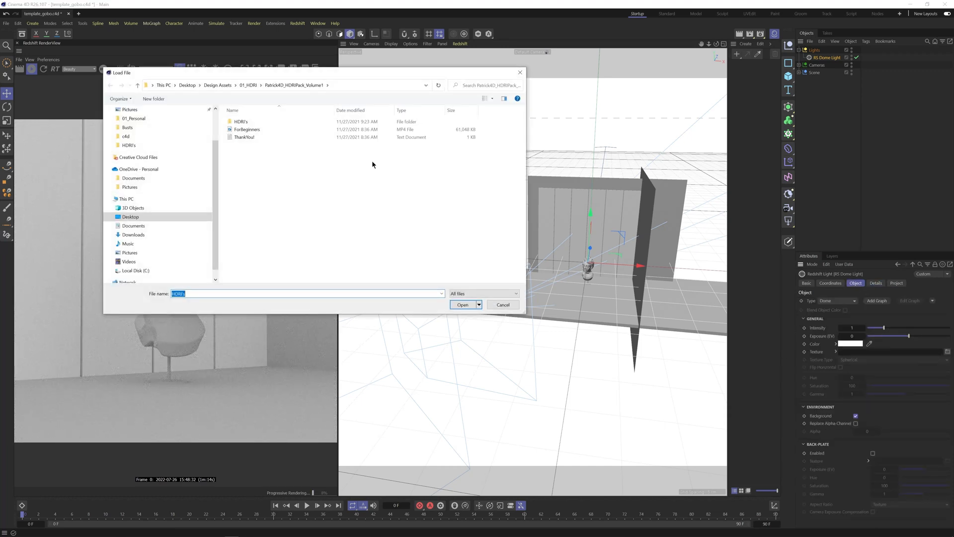
double_click(255, 123)
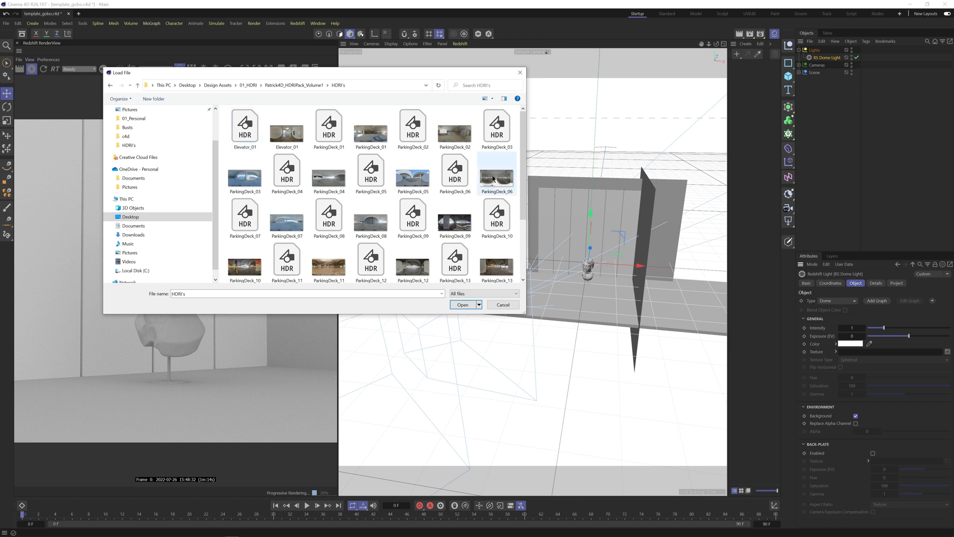
click(328, 141)
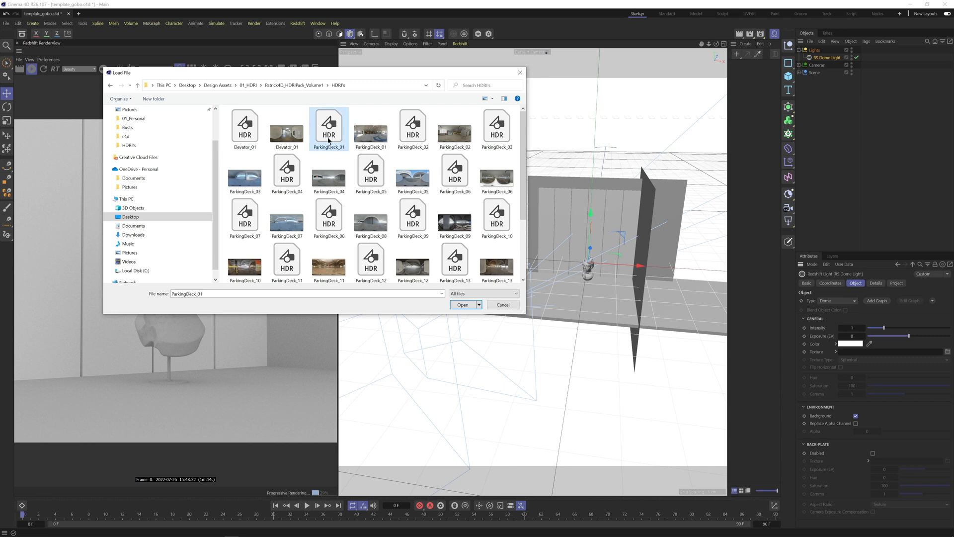
click(454, 306)
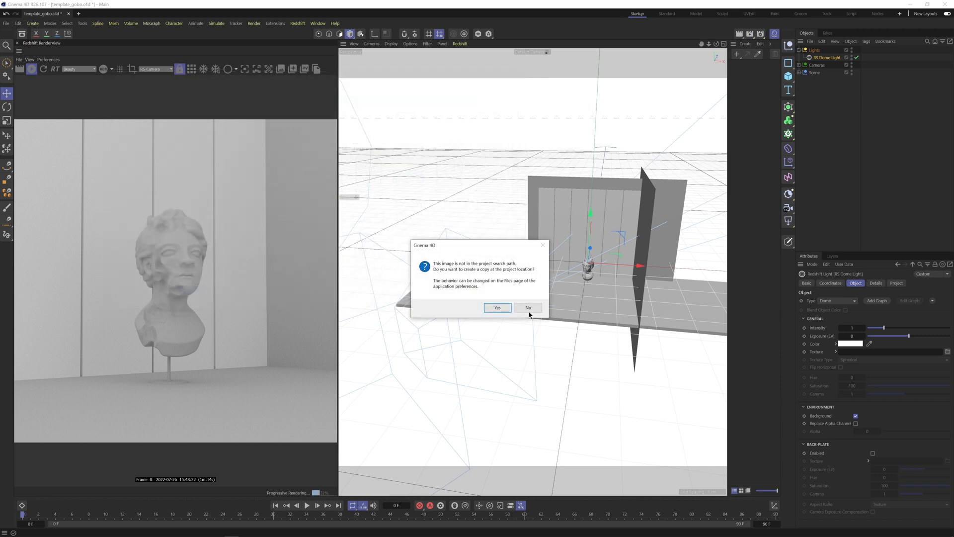
click(526, 310)
Rotate the dome light's heading (R.H) to 169° to change where the HDRI light falls.
alt+middle_drag(614, 316, 589, 324)
alt+drag(589, 324, 622, 315)
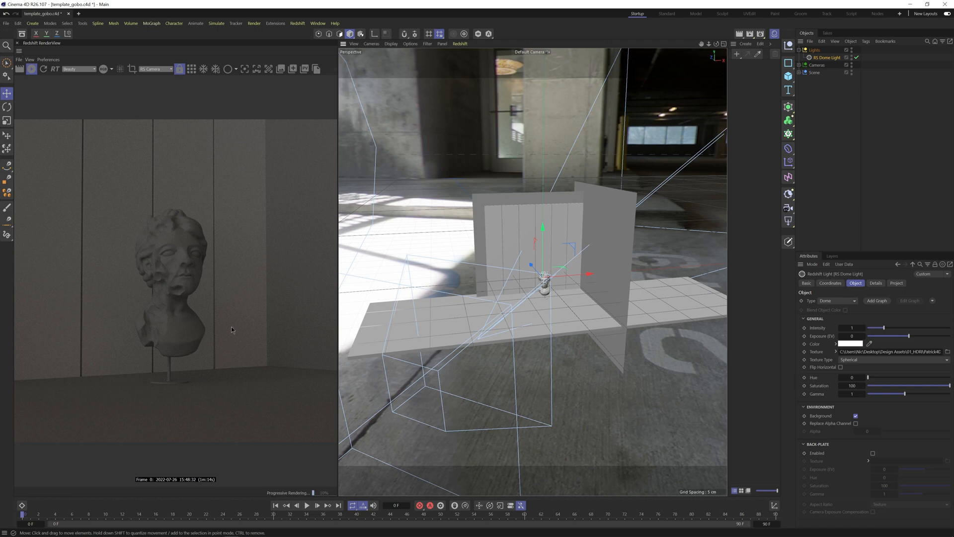
mouse_move(605, 279)
alt+mouse_down()
mouse_move(592, 293)
mouse_move(600, 292)
alt+mouse_up()
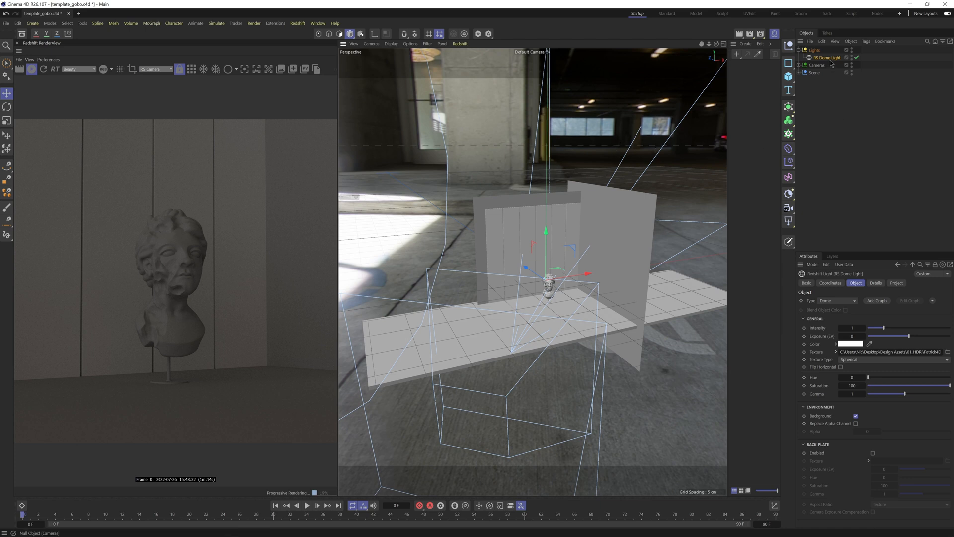
click(831, 283)
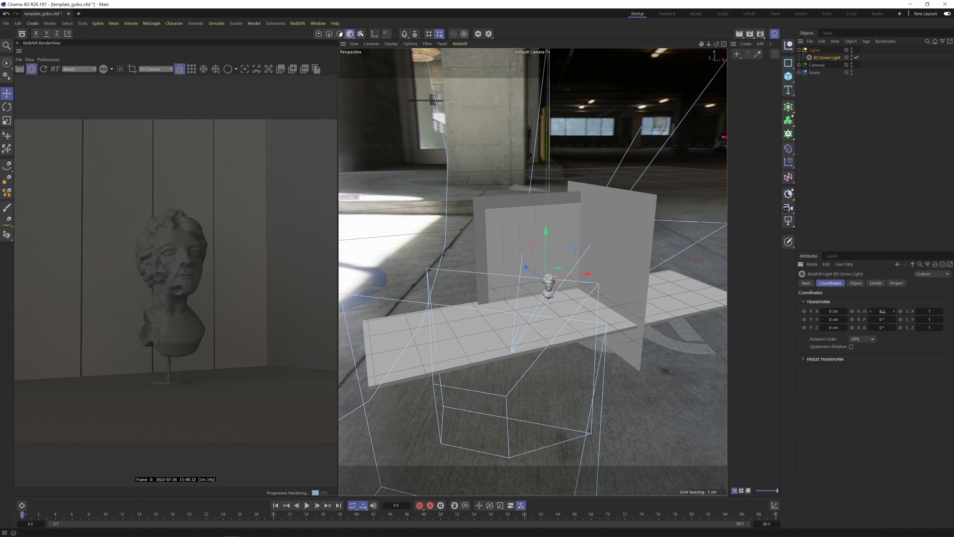
drag(882, 311, 883, 311)
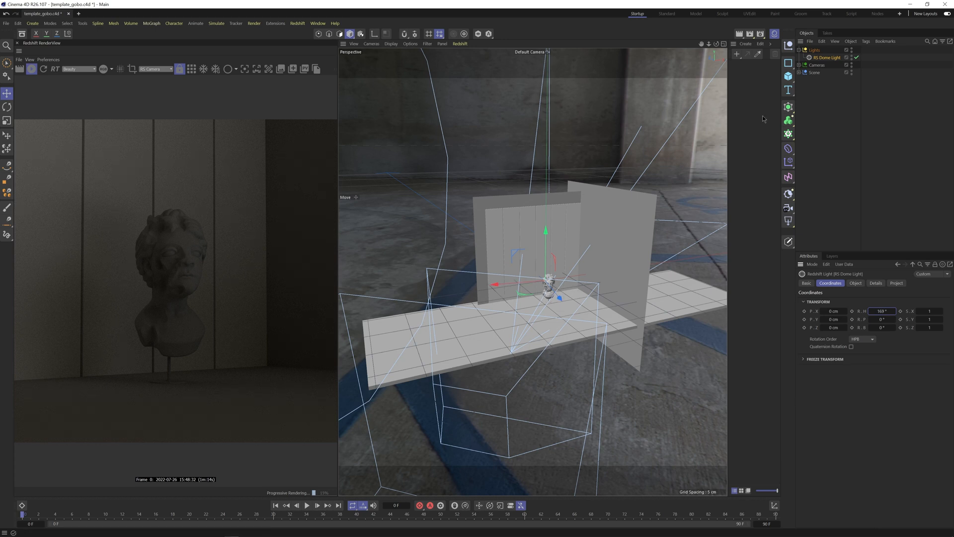
Turn off the dome light's environment background.
click(799, 50)
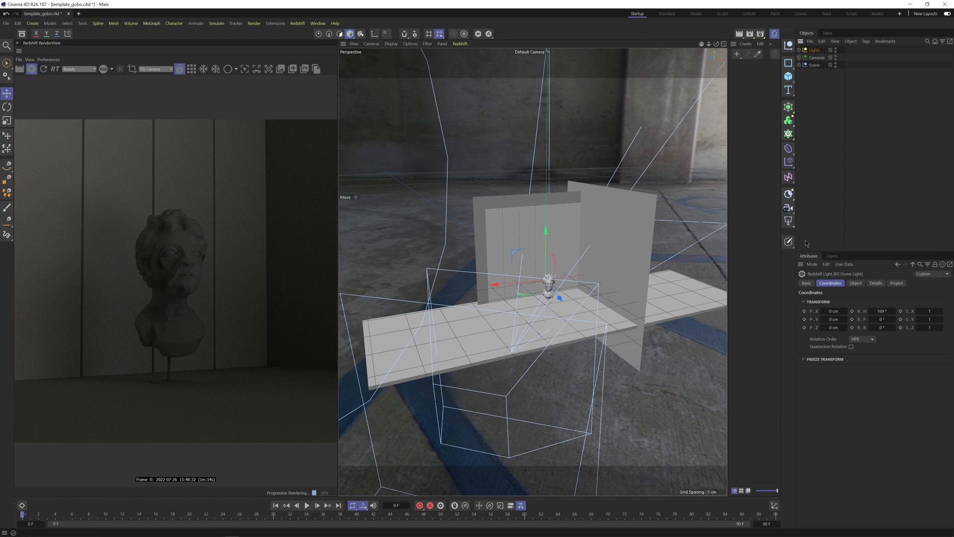
click(799, 50)
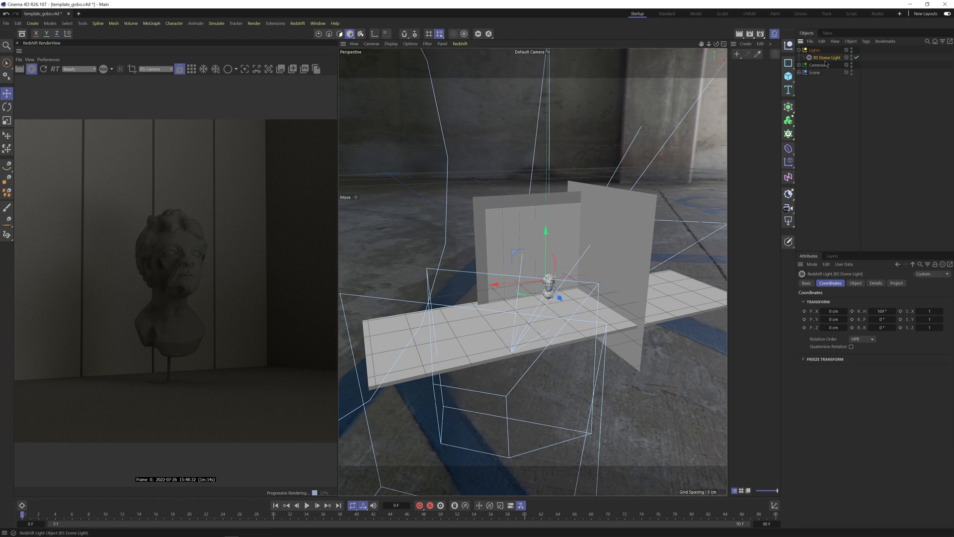
click(856, 283)
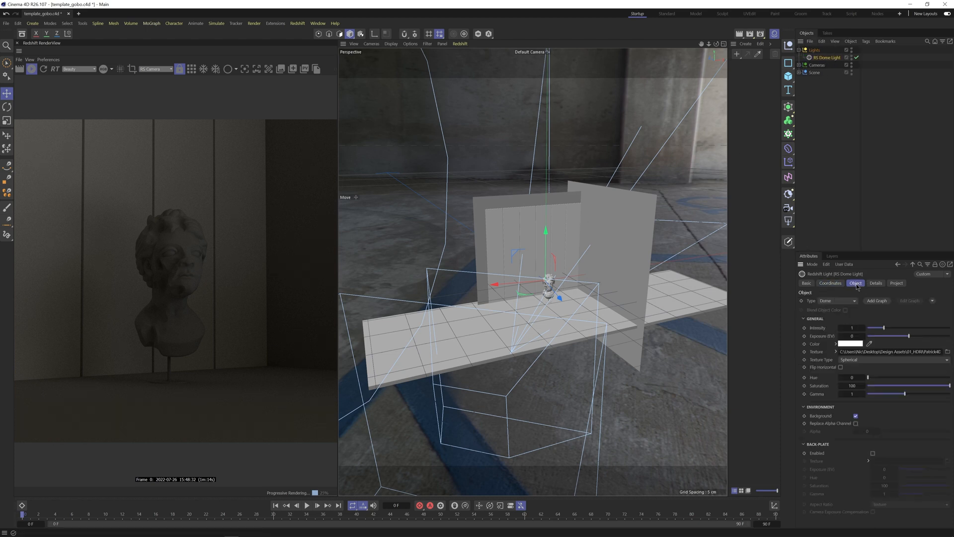
click(856, 416)
Add a Redshift spot light inside the Lights group and pull it back along its Z axis in front of the bust.
scroll(541, 289, up, 3)
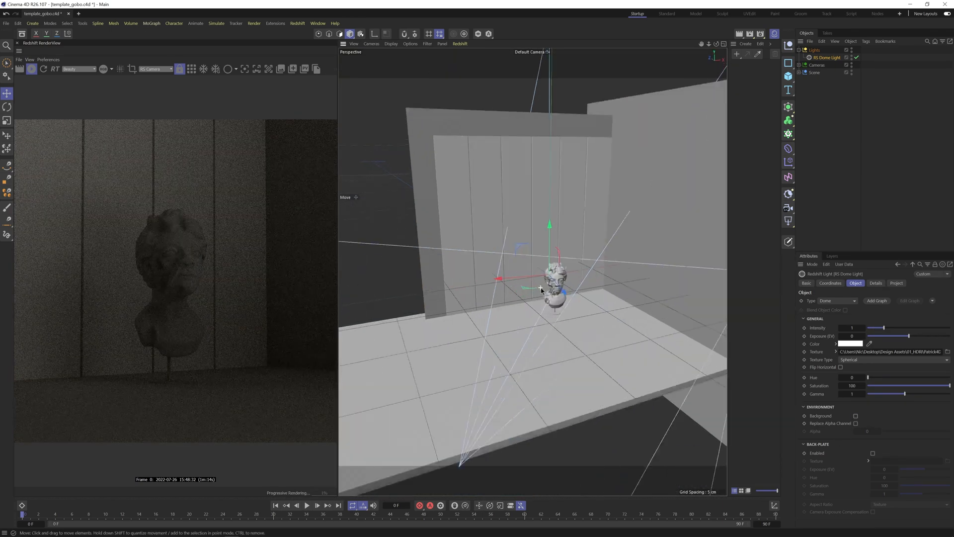
scroll(541, 288, up, 2)
alt+drag(541, 288, 568, 336)
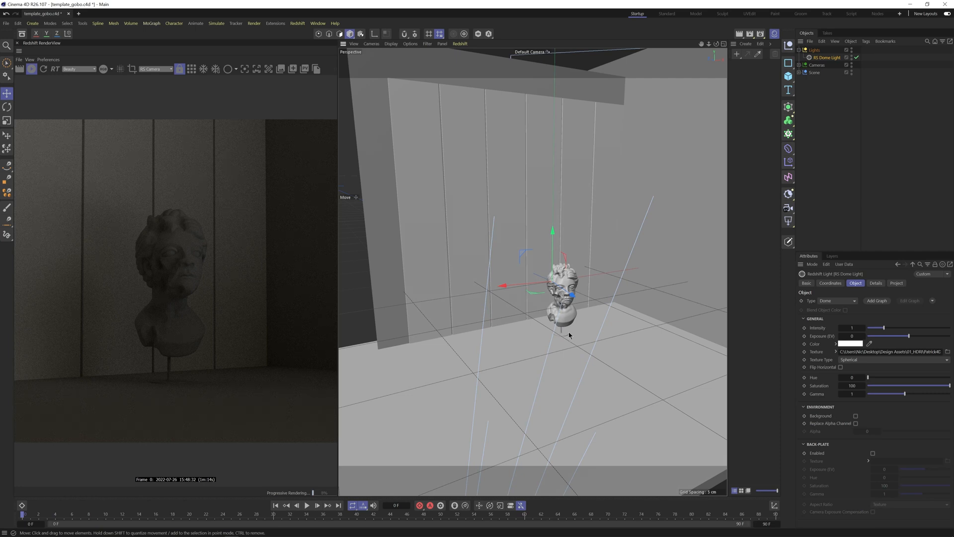
click(789, 222)
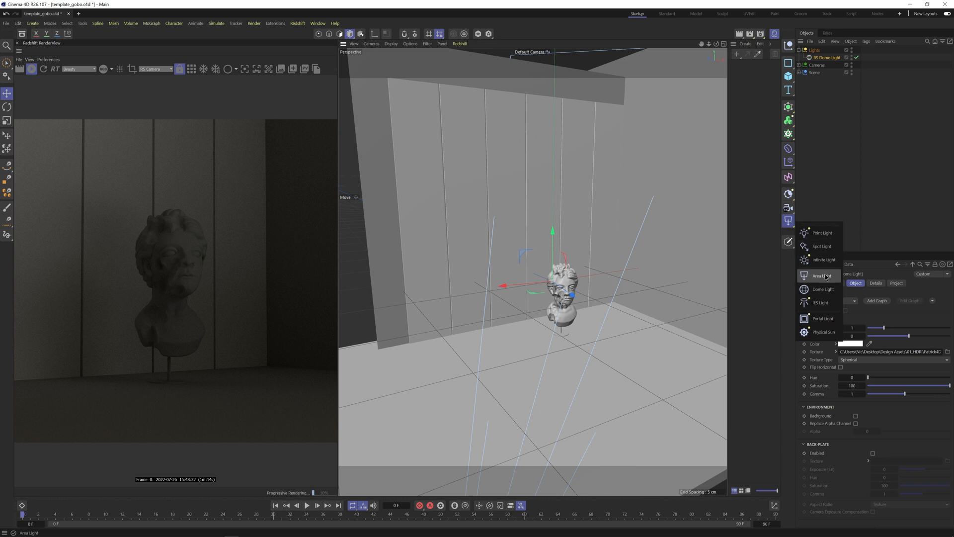
click(820, 247)
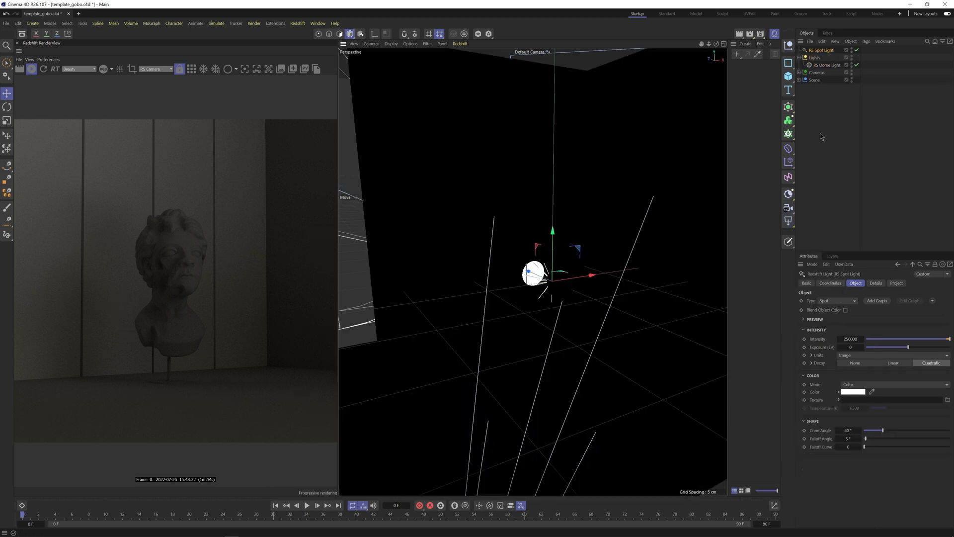
drag(821, 51, 825, 65)
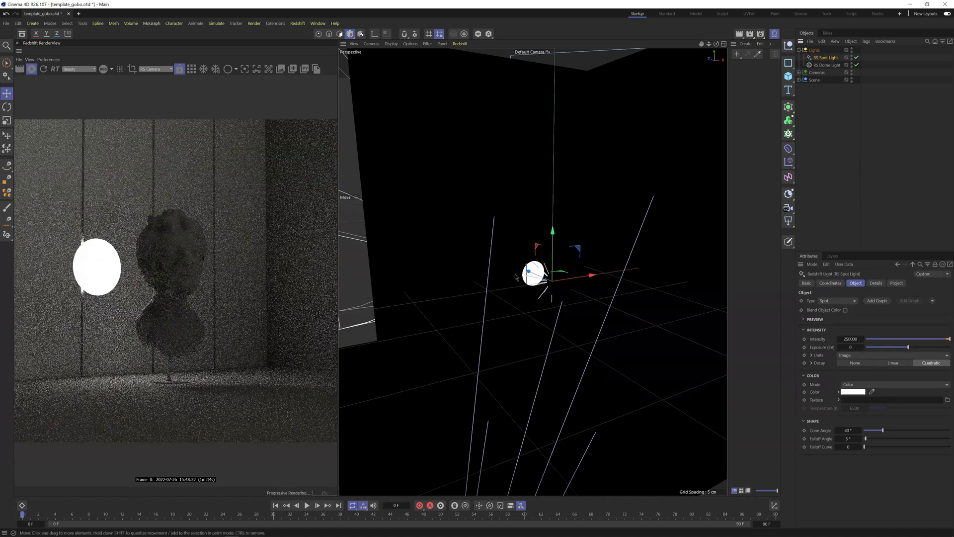
drag(522, 264, 626, 316)
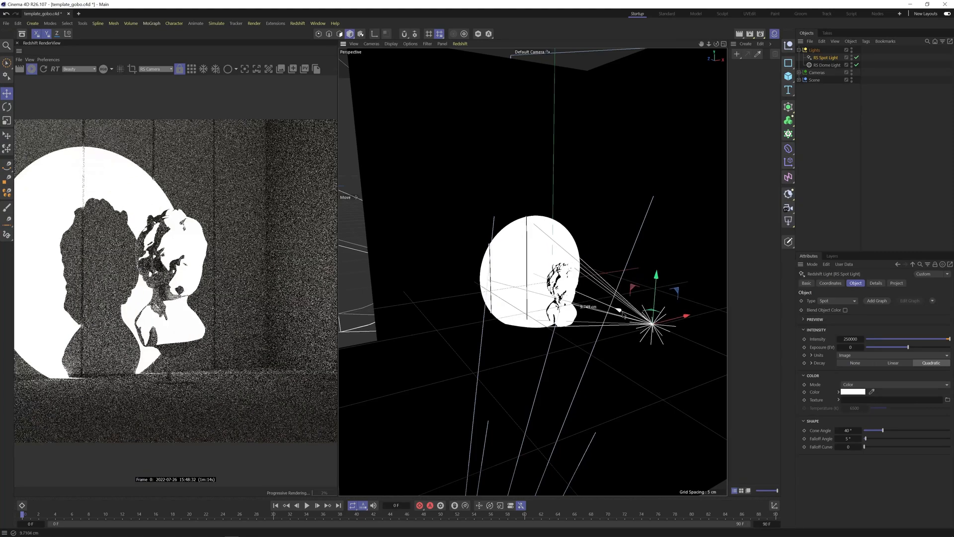
alt+drag(587, 385, 649, 346)
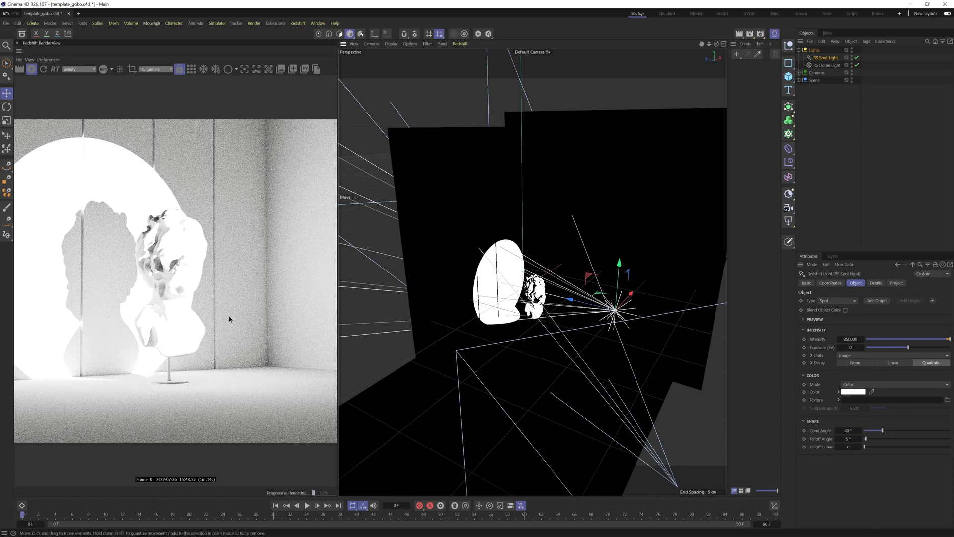
Add a plane primitive with its width and height both set to 12 cm.
click(791, 78)
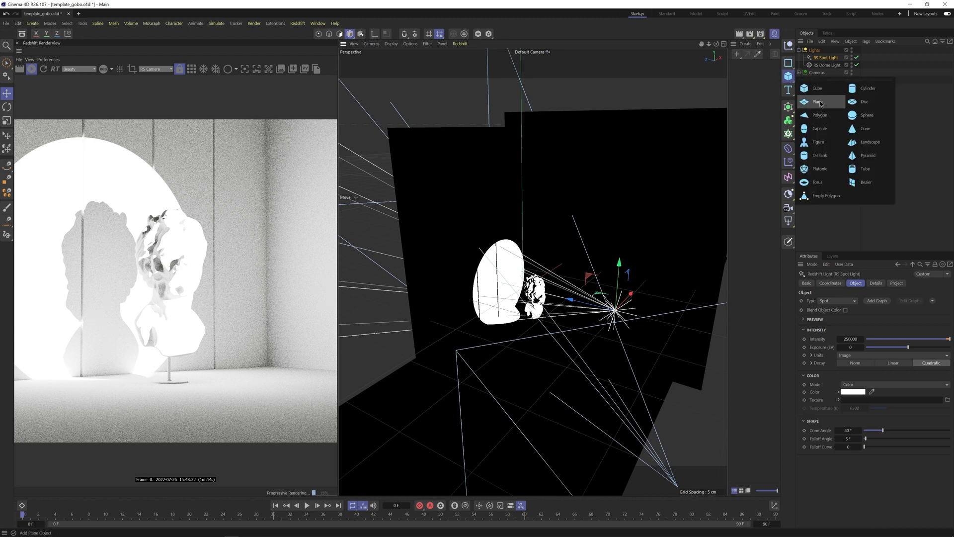
click(819, 101)
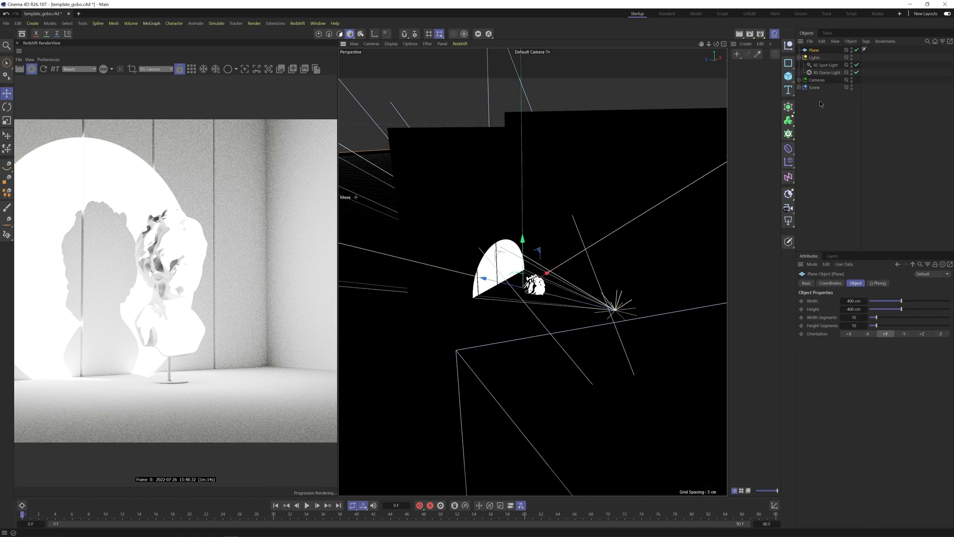
click(854, 302)
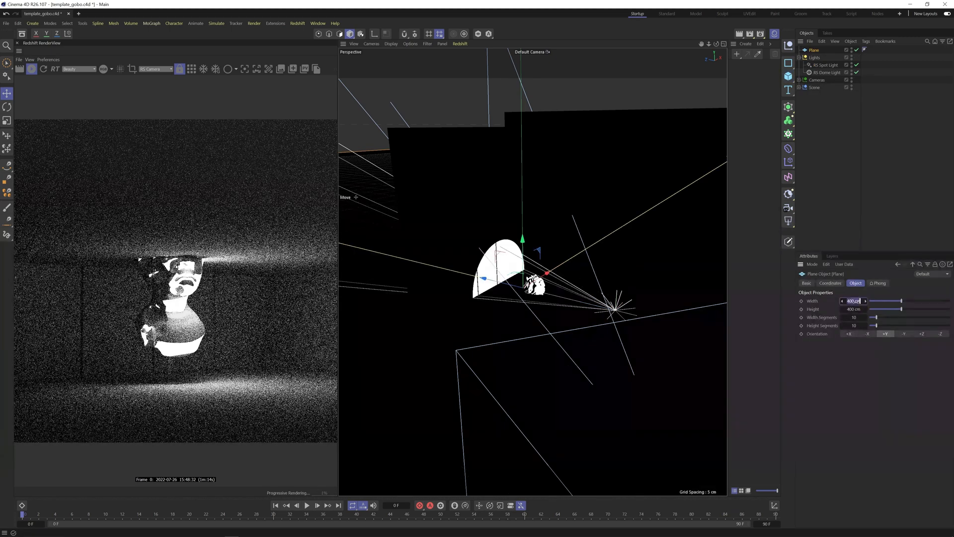
text(12)
key(Tab)
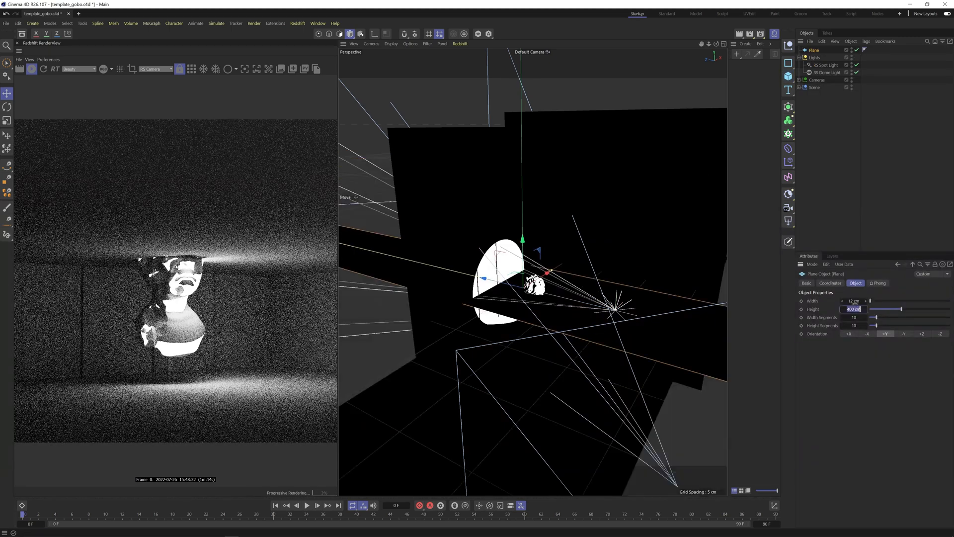
text(12)
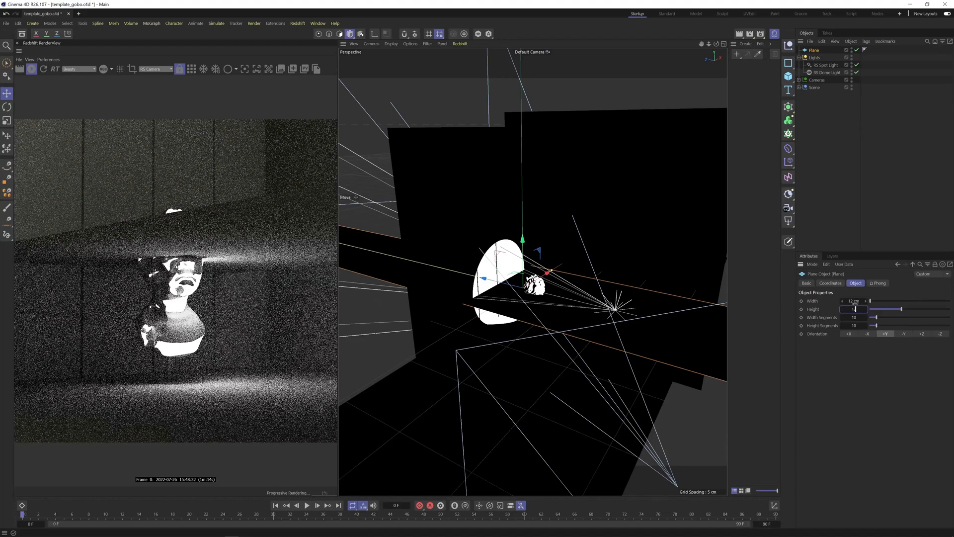
key(Tab)
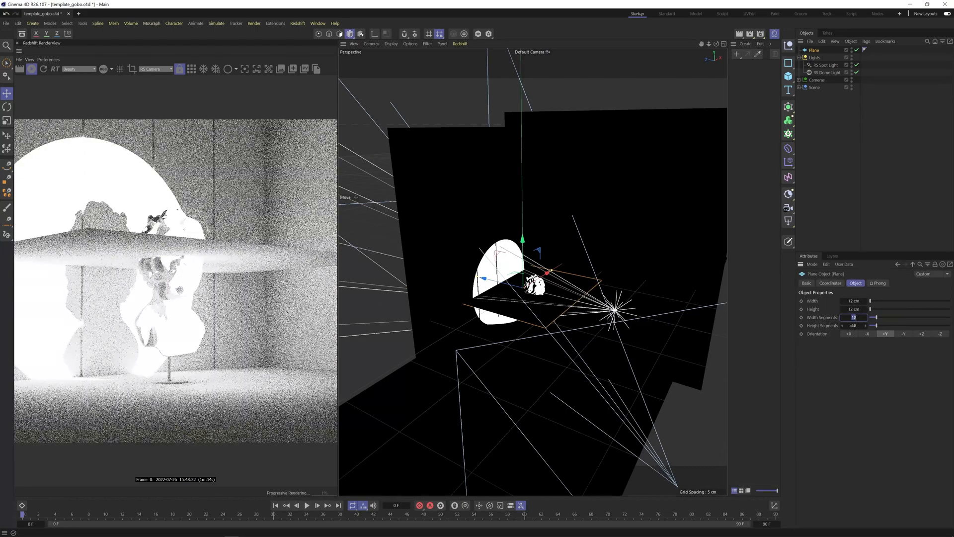
Set the plane's width and height segments to 4 and its orientation to +Z.
text(1)
key(Tab)
text(4)
key(Return)
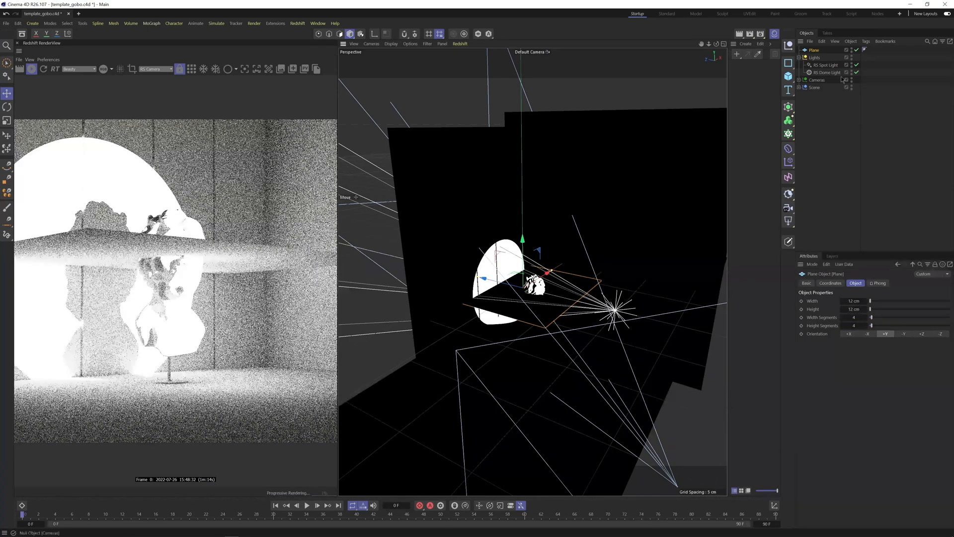
click(922, 334)
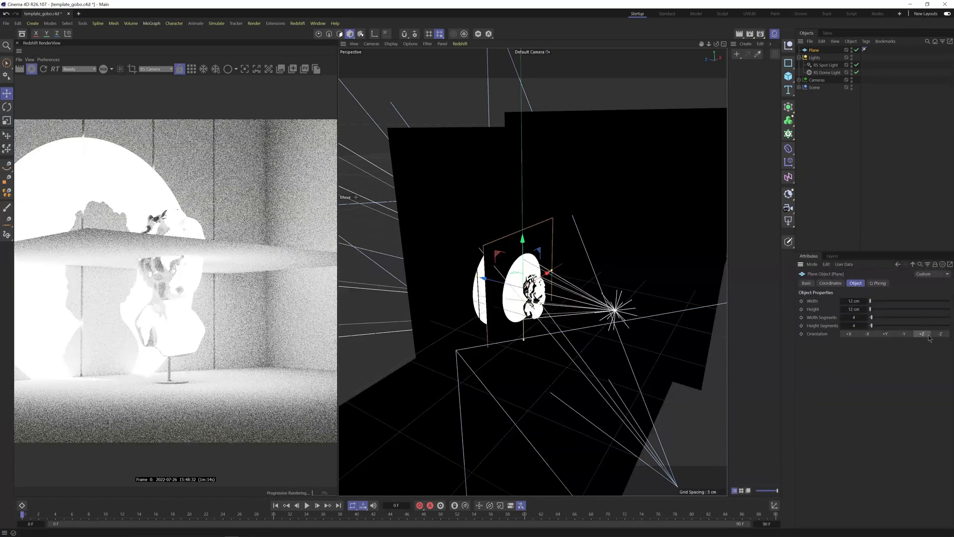
Move the plane along its Z axis between the bust and the spot light, and nest it in the Lights group.
drag(487, 280, 516, 288)
alt+drag(566, 387, 607, 379)
alt+middle_drag(540, 343, 565, 288)
scroll(563, 287, up, 5)
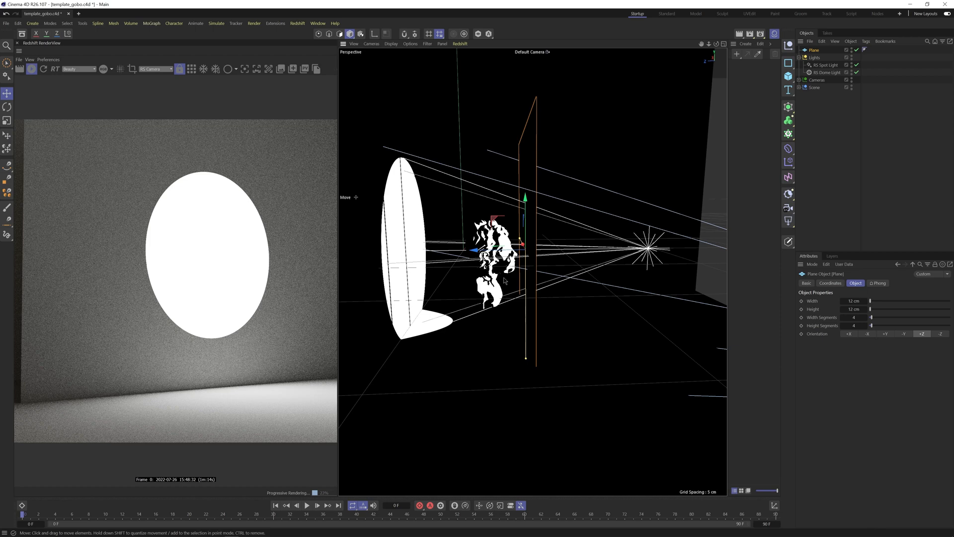
drag(814, 50, 820, 63)
Add a Target tag to the RS Spot Light and set the sculpt object from the Scene group as its target.
click(826, 65)
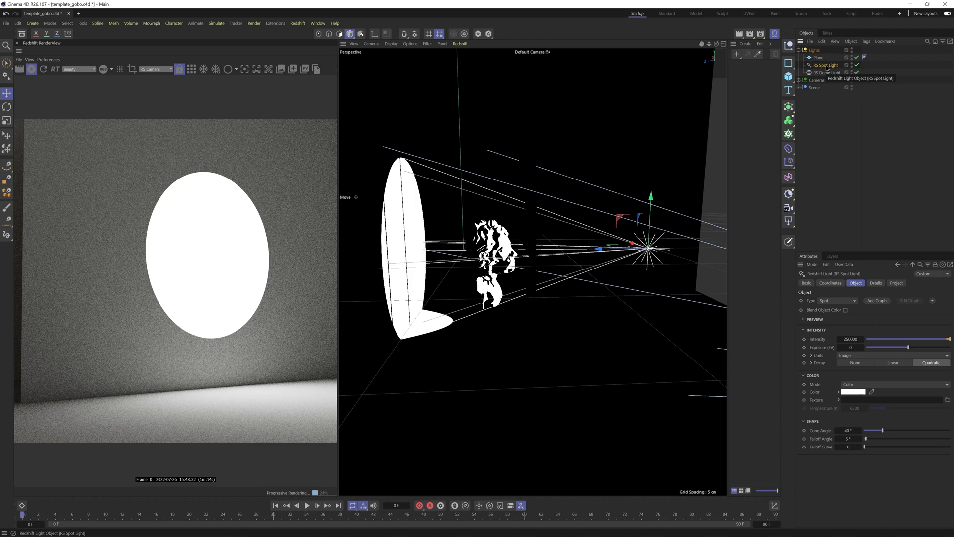
right_click(827, 68)
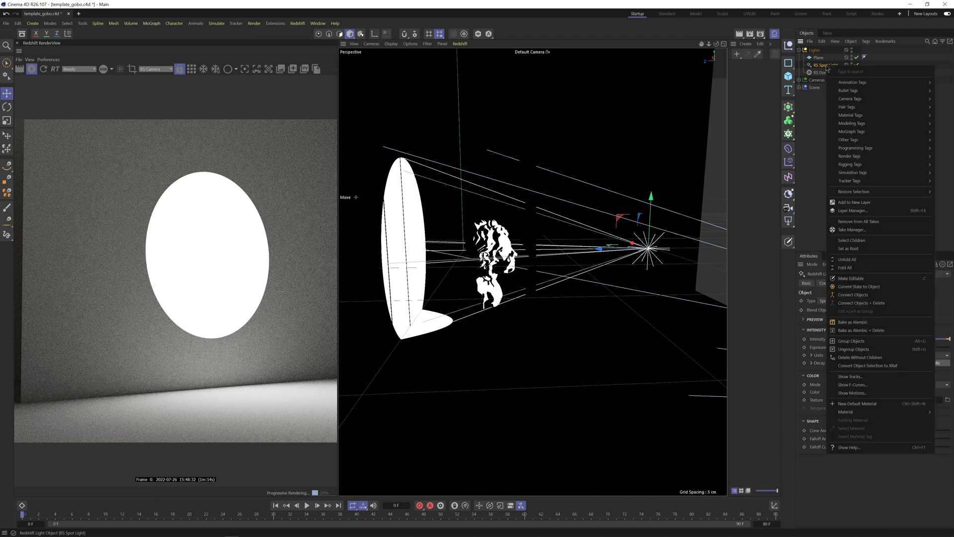
mouse_move(862, 85)
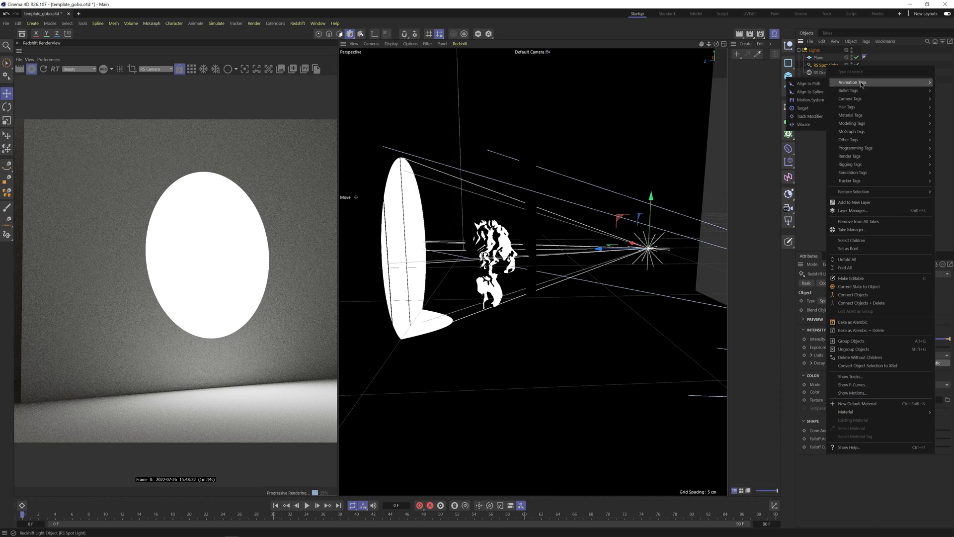
click(803, 108)
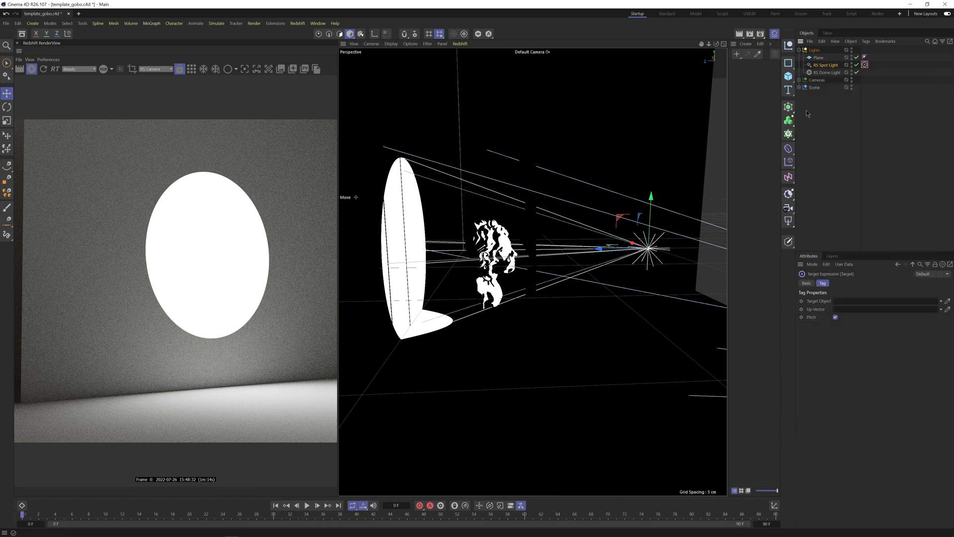
click(800, 88)
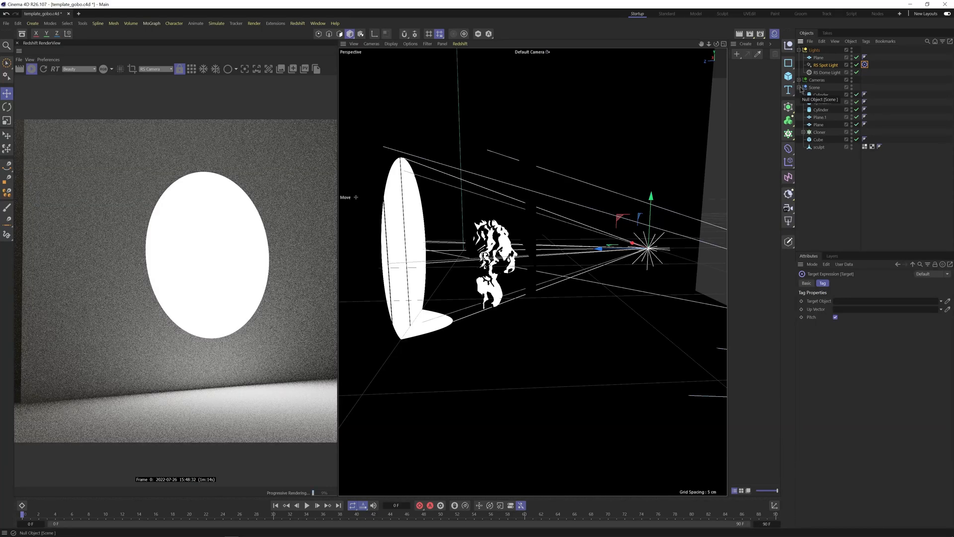
drag(819, 147, 864, 301)
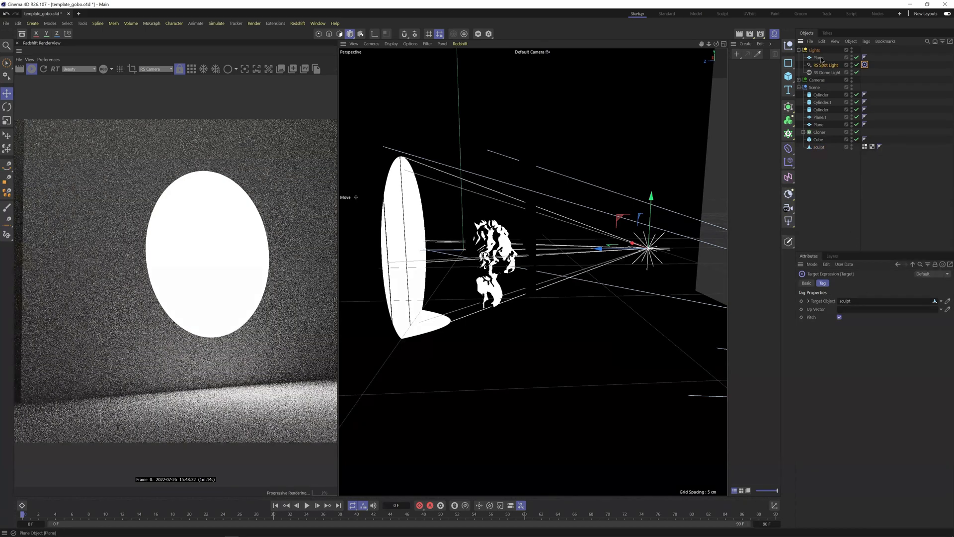
Add a Constraint tag to the plane in the Lights group and enable a Parent constraint targeting the RS Spot Light.
click(819, 58)
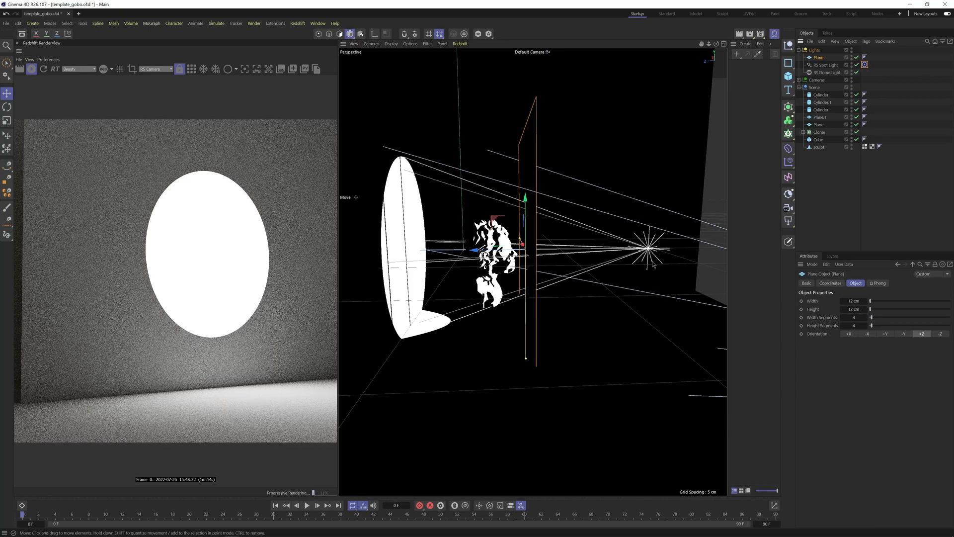
right_click(820, 60)
mouse_move(851, 158)
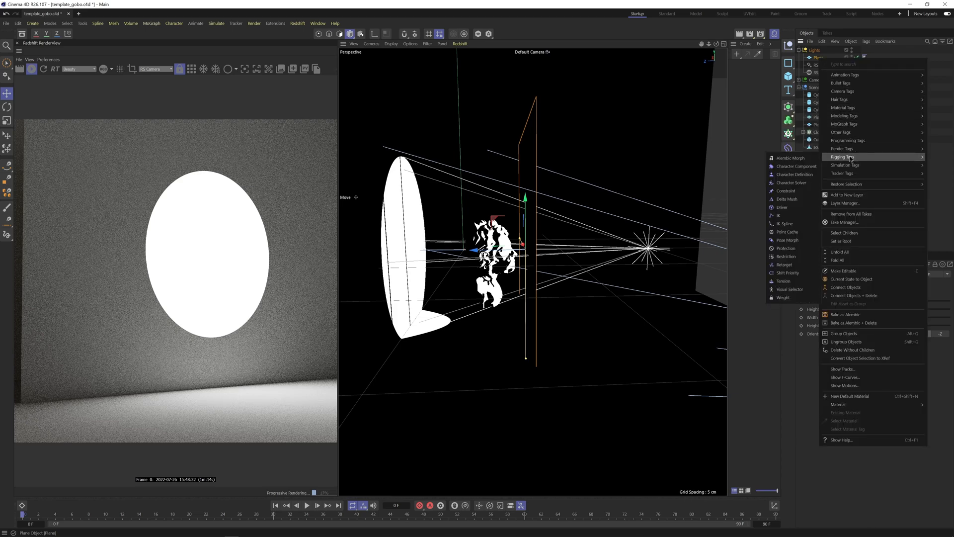
click(796, 192)
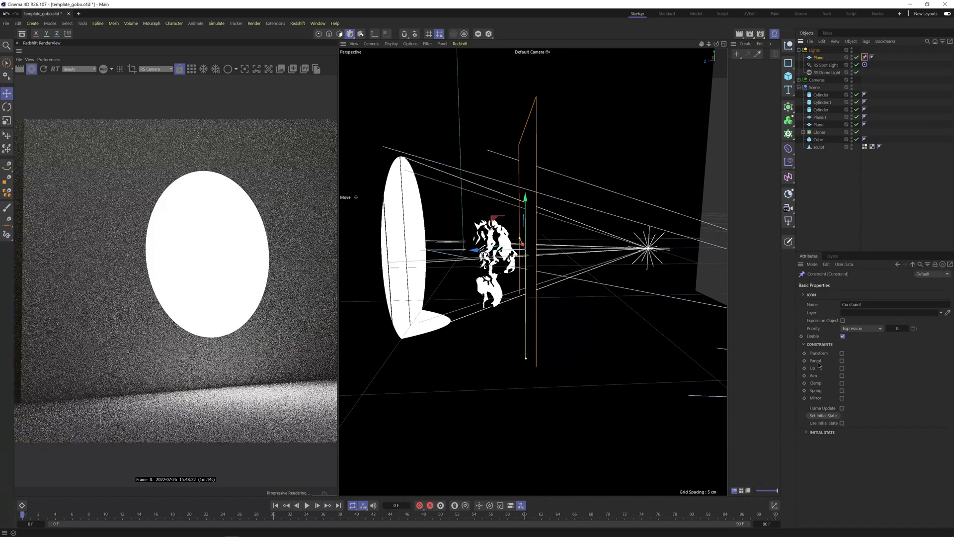
click(842, 361)
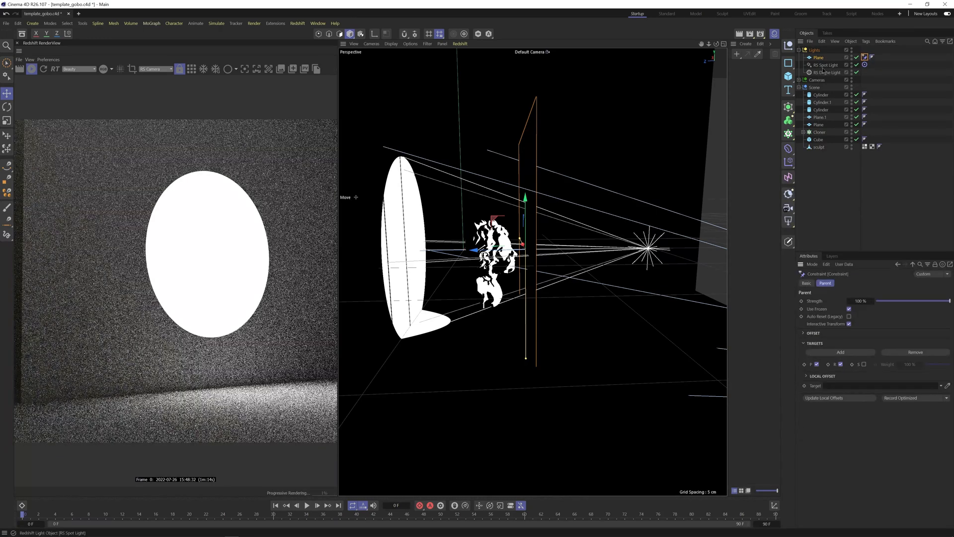
drag(827, 69, 861, 392)
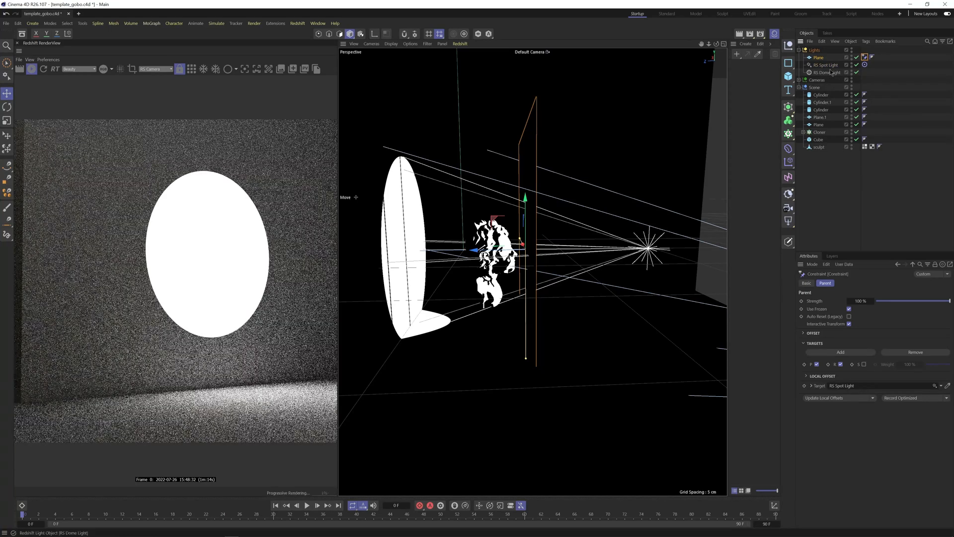
Move the spot light up and off to one side in front of the bust so it shines diagonally down at the sculpture.
click(825, 65)
scroll(656, 295, down, 3)
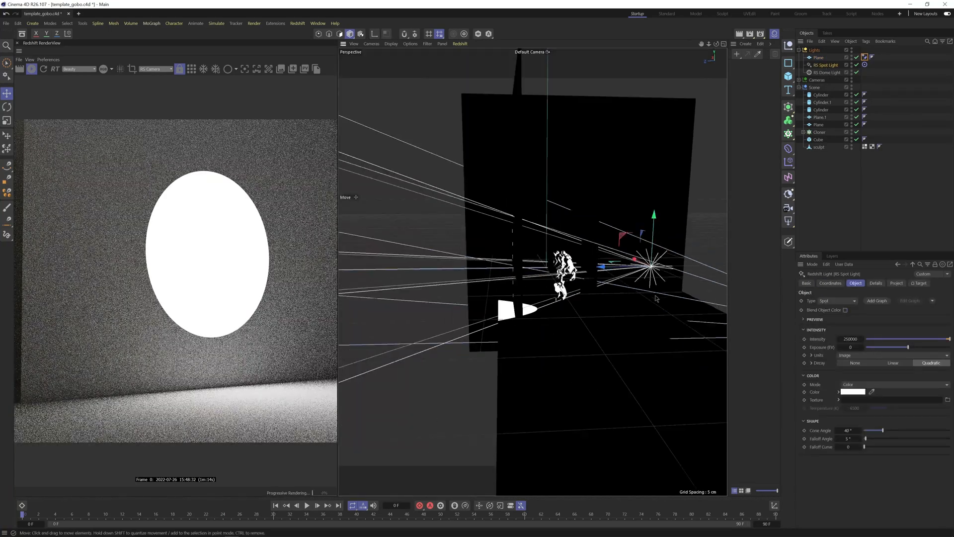
alt+middle_drag(660, 310, 562, 309)
drag(547, 307, 705, 101)
alt+drag(705, 101, 671, 137)
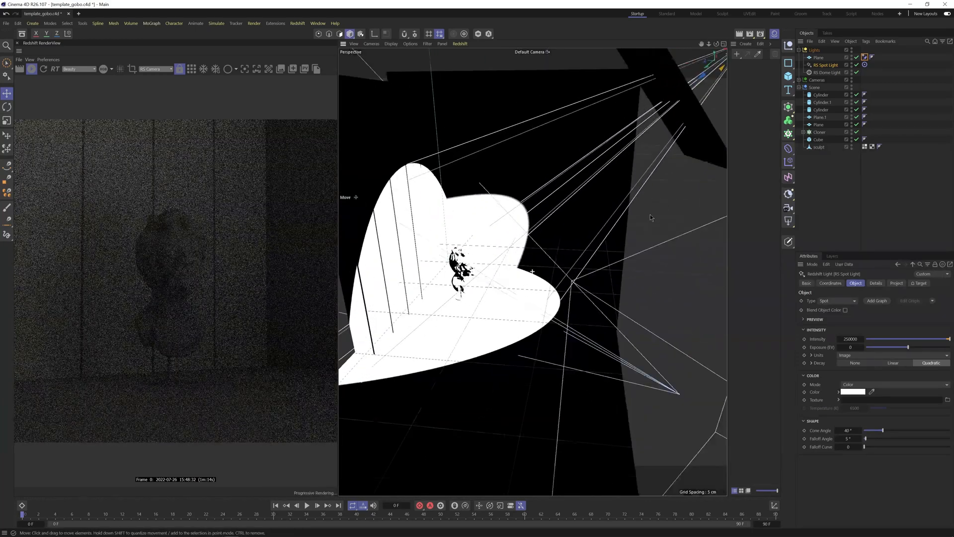
scroll(674, 136, down, 3)
alt+middle_drag(676, 130, 618, 151)
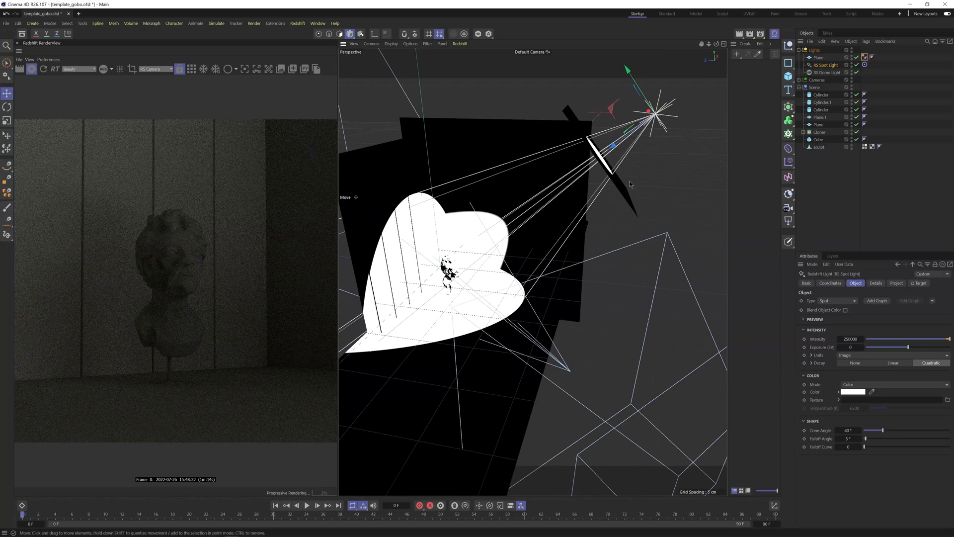
mouse_move(679, 164)
mouse_down()
mouse_move(664, 185)
mouse_move(680, 139)
mouse_move(691, 140)
mouse_move(704, 172)
mouse_move(701, 149)
mouse_move(661, 164)
mouse_move(631, 208)
mouse_move(493, 317)
mouse_move(447, 253)
mouse_move(701, 226)
mouse_move(706, 269)
mouse_move(638, 296)
mouse_move(458, 263)
mouse_move(396, 274)
mouse_move(611, 281)
mouse_move(626, 294)
mouse_move(428, 259)
mouse_move(536, 304)
mouse_move(633, 319)
mouse_move(499, 310)
mouse_move(500, 341)
mouse_move(551, 309)
mouse_move(518, 322)
mouse_move(535, 294)
mouse_up()
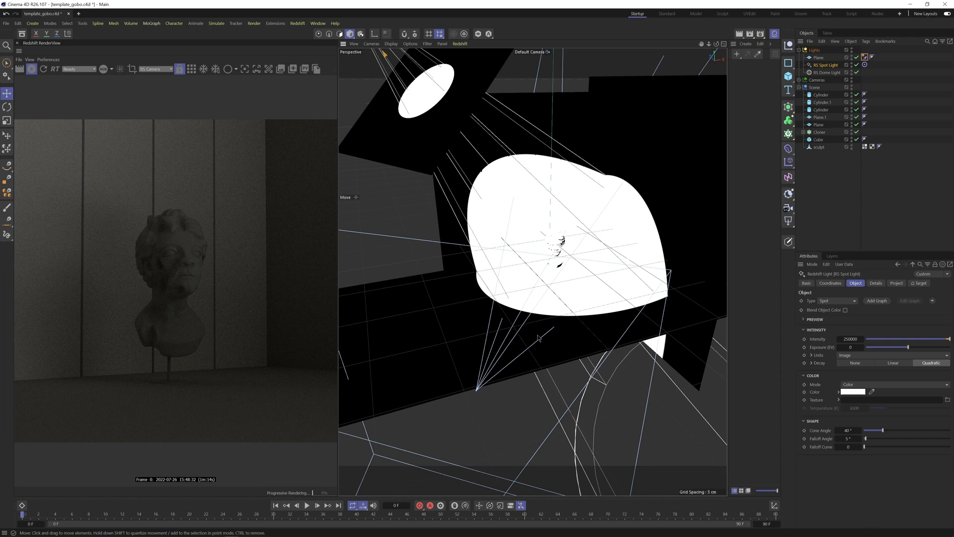
alt+drag(539, 339, 498, 298)
alt+right_drag(499, 298, 499, 352)
alt+drag(500, 352, 476, 299)
drag(476, 299, 434, 321)
alt+drag(598, 380, 532, 270)
drag(594, 251, 593, 248)
drag(588, 173, 573, 187)
alt+drag(651, 365, 585, 320)
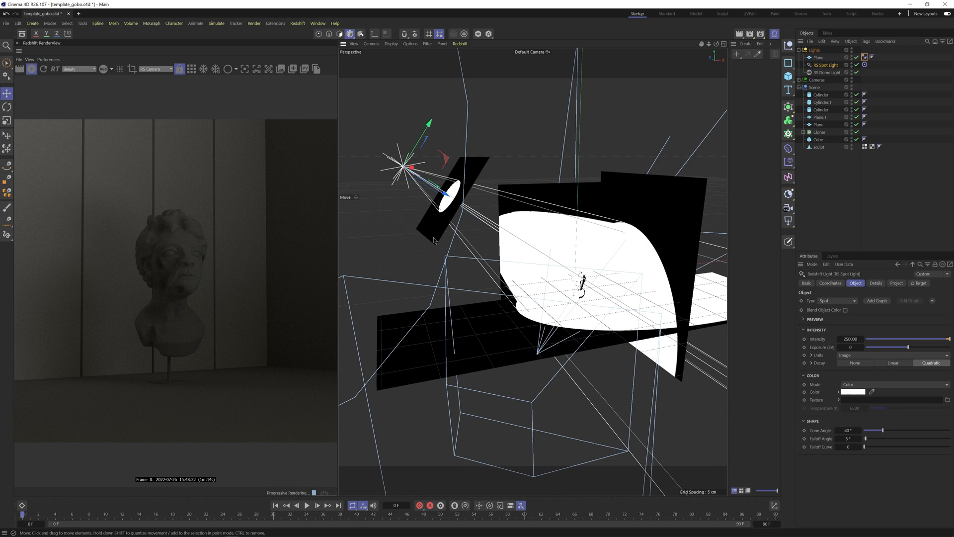
Disable the plane in front of the light and set the spot light's cone angle to 20°.
click(857, 57)
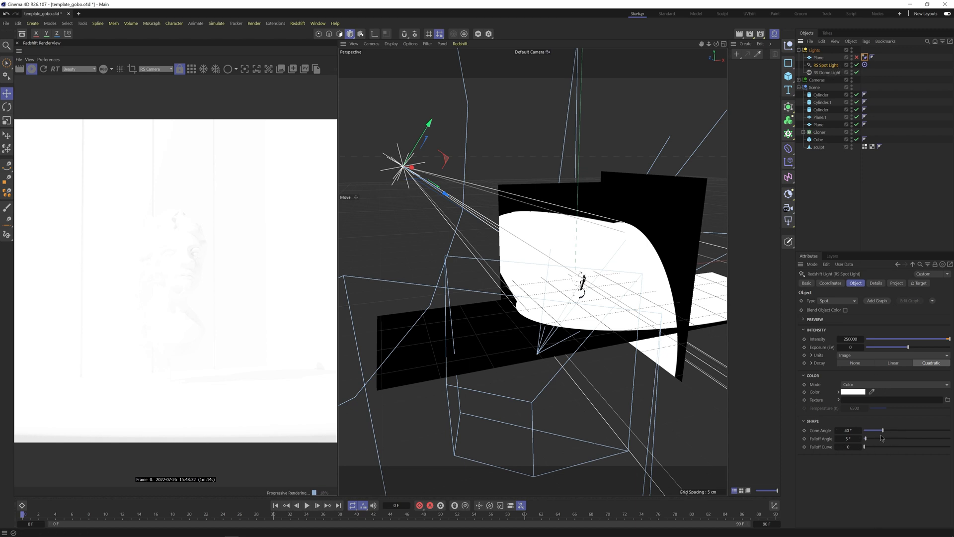
double_click(848, 430)
key(Return)
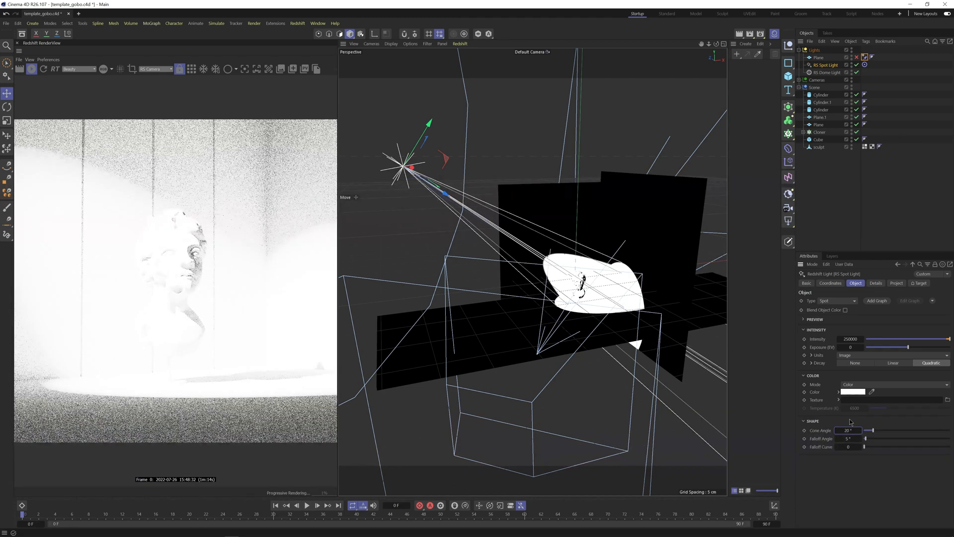
drag(873, 431, 868, 431)
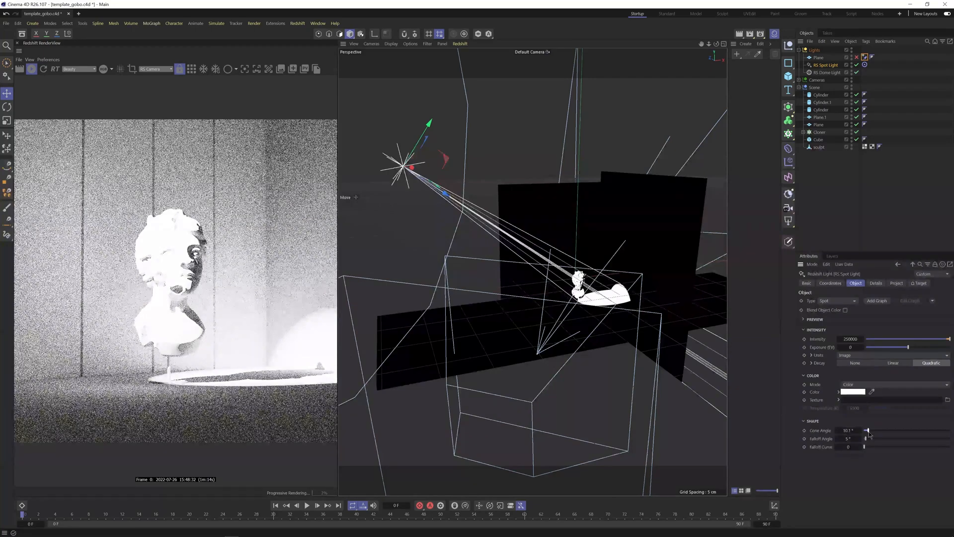
drag(868, 434, 873, 436)
double_click(849, 430)
text(20)
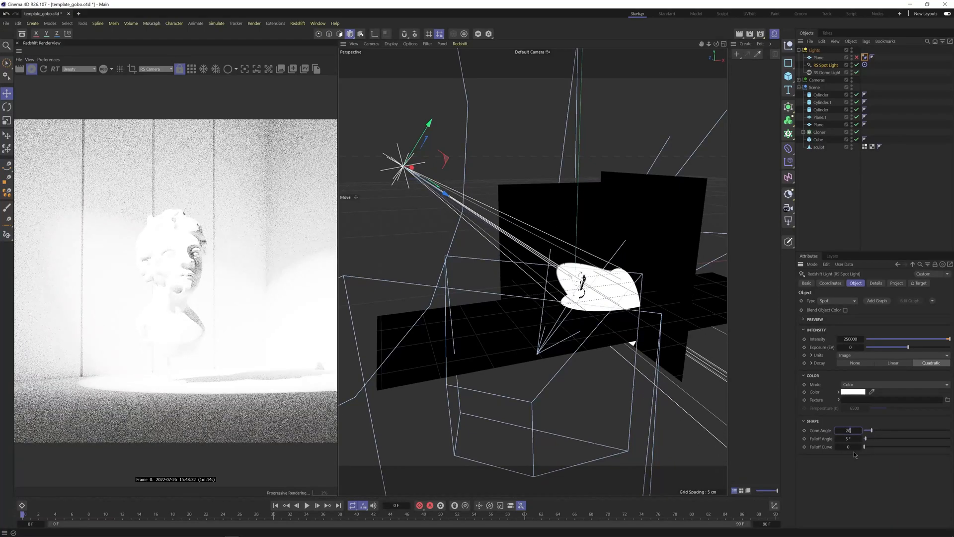
key(Return)
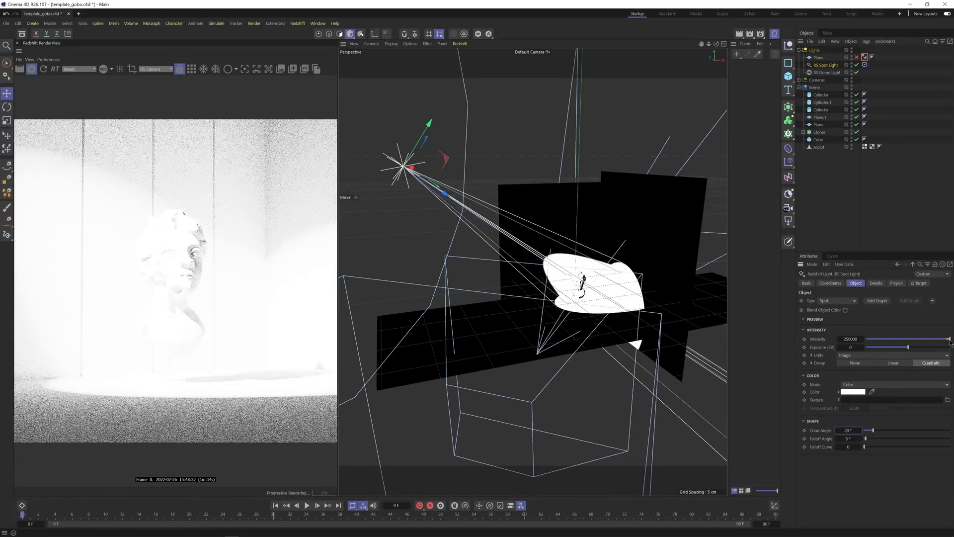
Set the spot light's intensity to 23000 and re-enable the plane in front of it.
drag(949, 340, 885, 342)
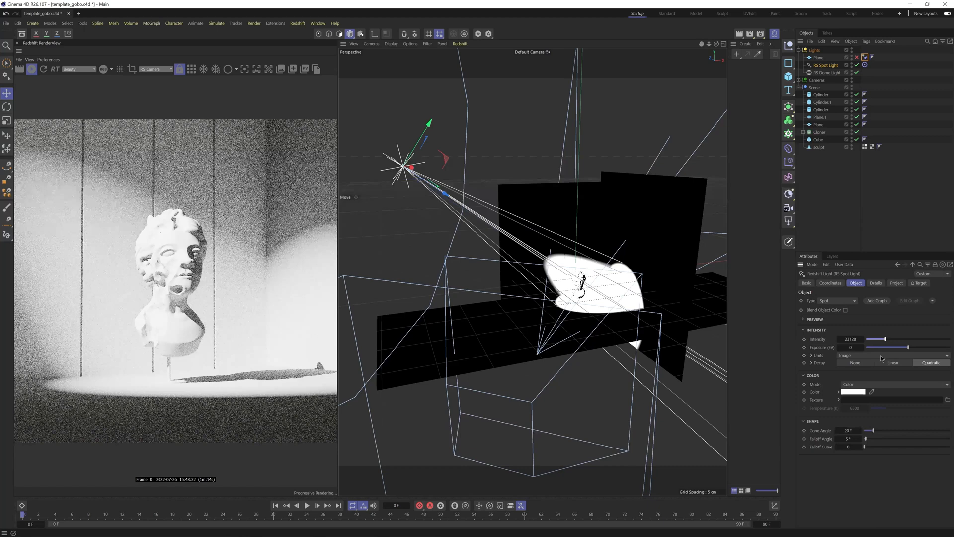
click(851, 339)
text(2)
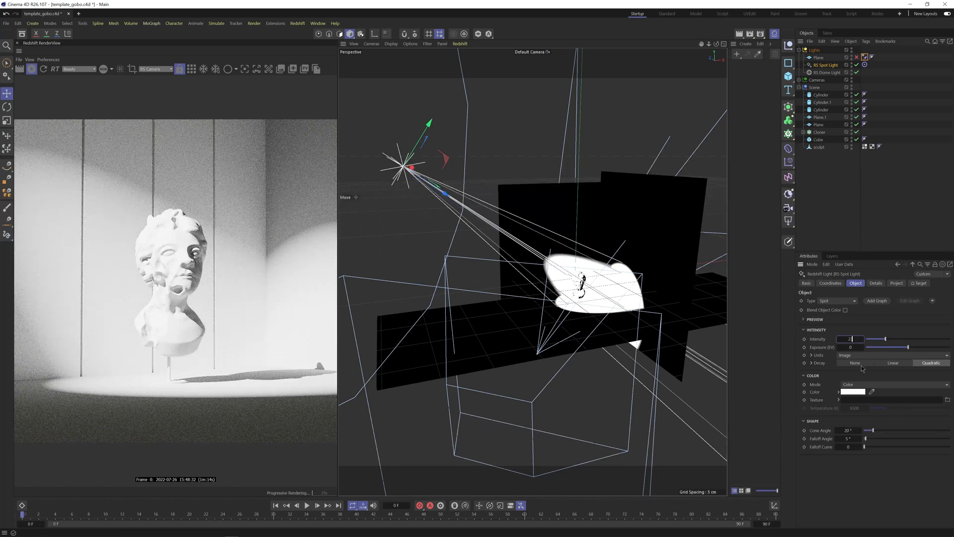
text(3000)
key(Return)
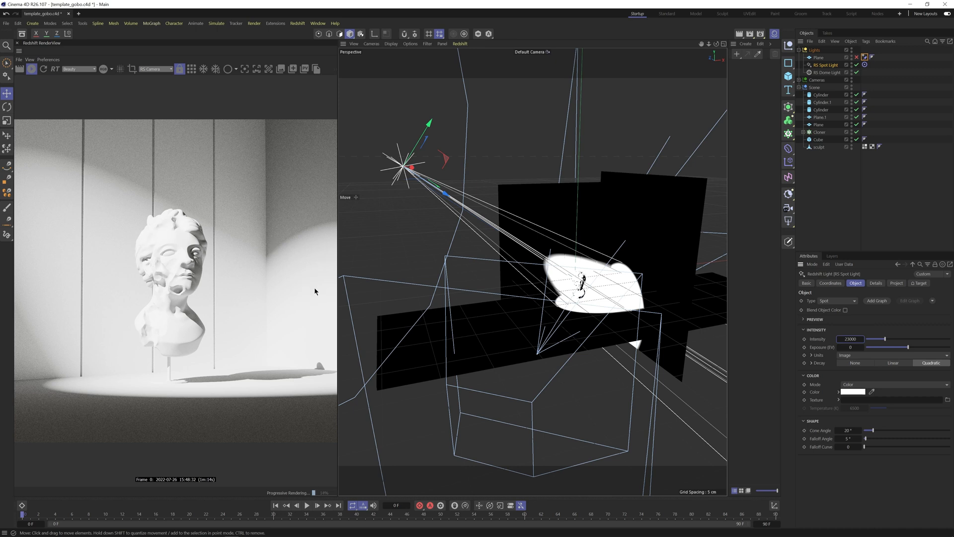
click(857, 57)
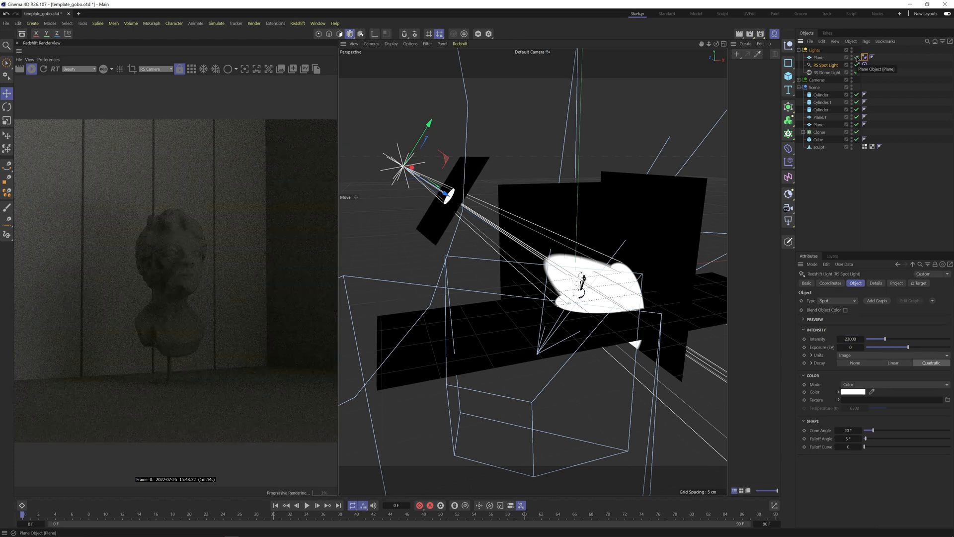
Create a Redshift RS Material named gobo and apply it to the plane in the Lights group.
click(819, 57)
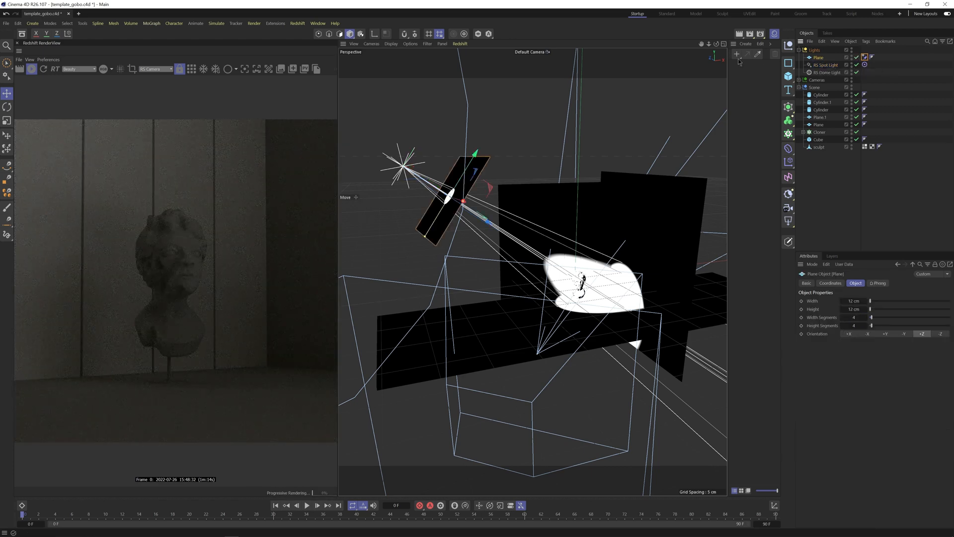
click(738, 55)
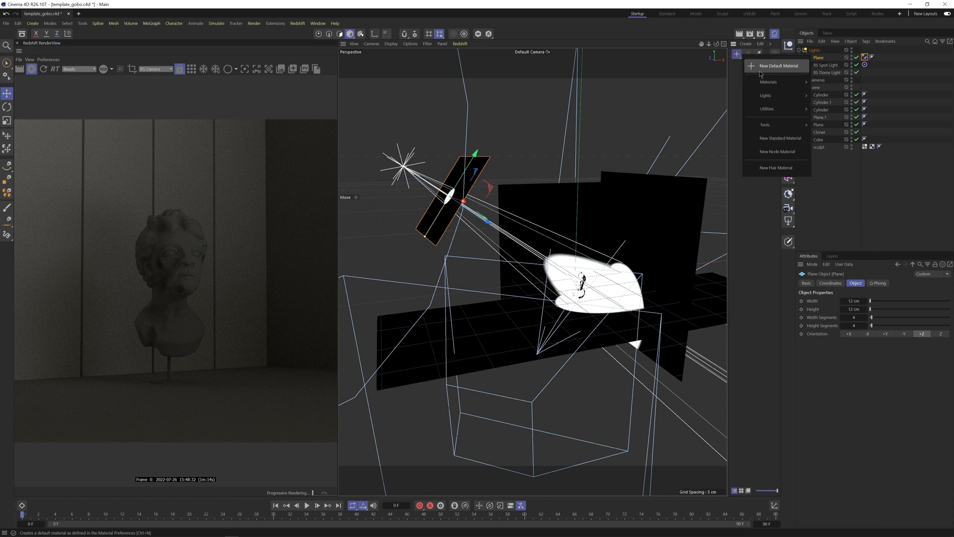
mouse_move(776, 82)
click(828, 84)
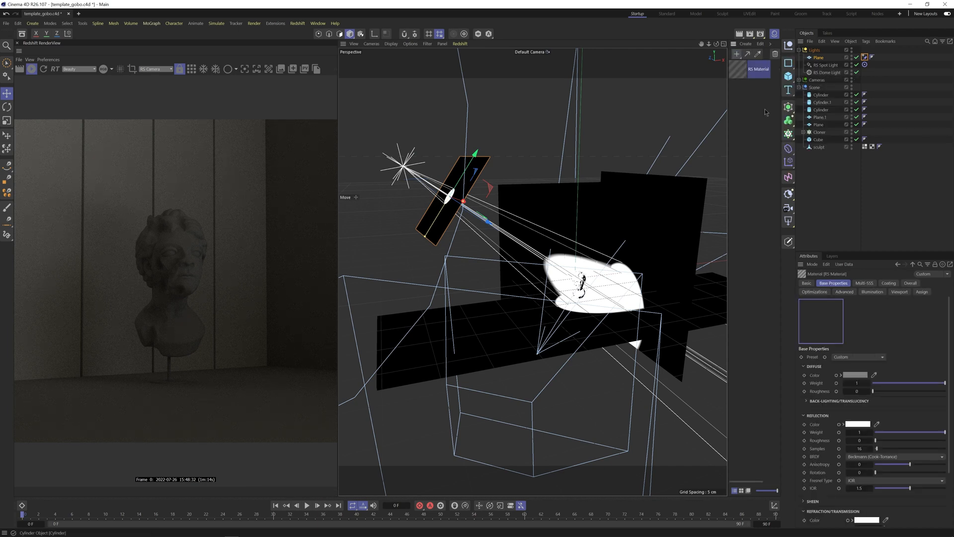
double_click(759, 69)
text(gobo)
key(Return)
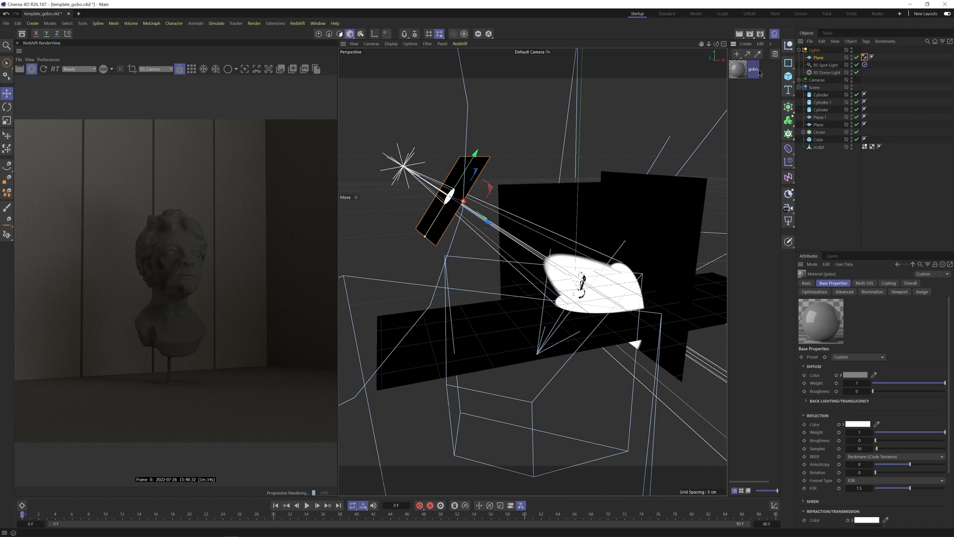
drag(743, 71, 825, 59)
Open the gobo material's node graph and set the RS Material node's diffuse weight and reflection weight to 0.
double_click(738, 73)
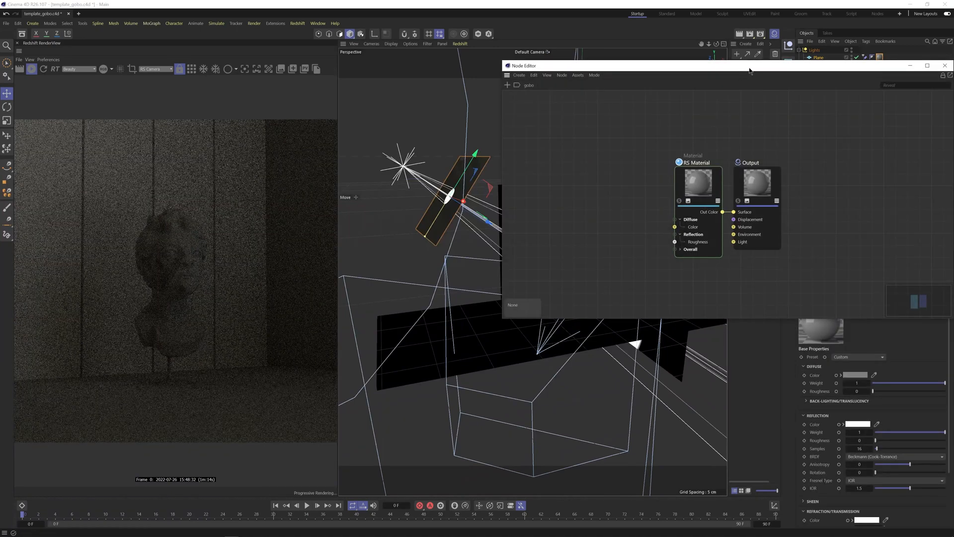
drag(739, 65, 618, 115)
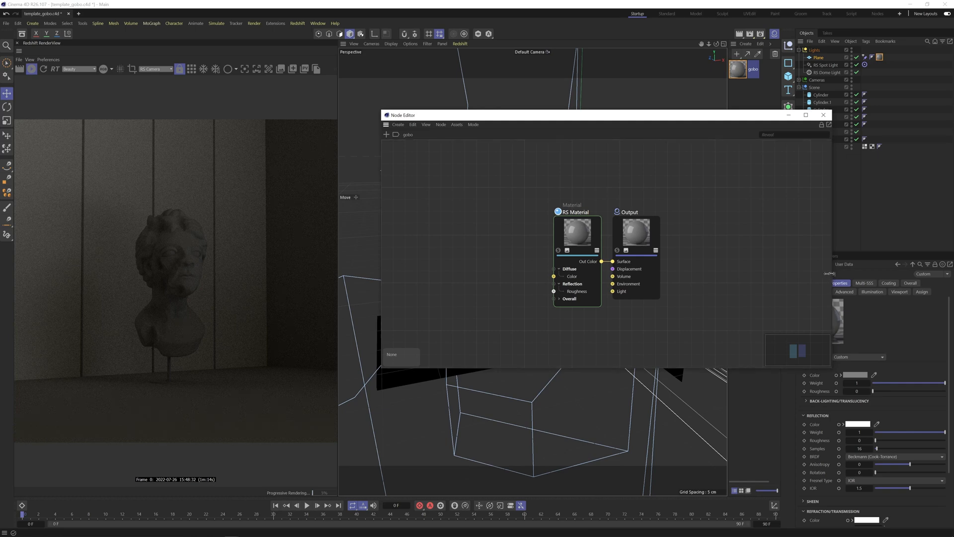
drag(833, 275, 749, 276)
drag(566, 222, 549, 220)
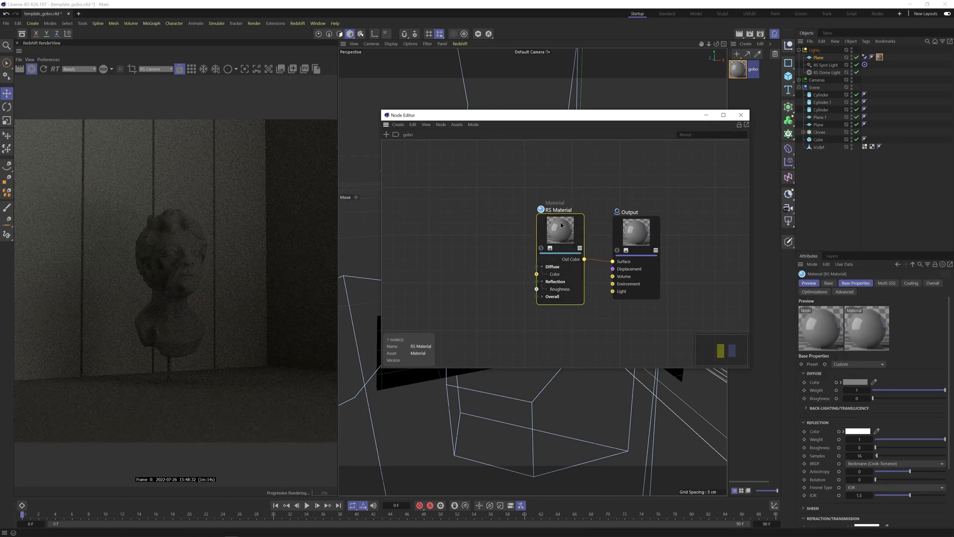
drag(933, 390, 873, 391)
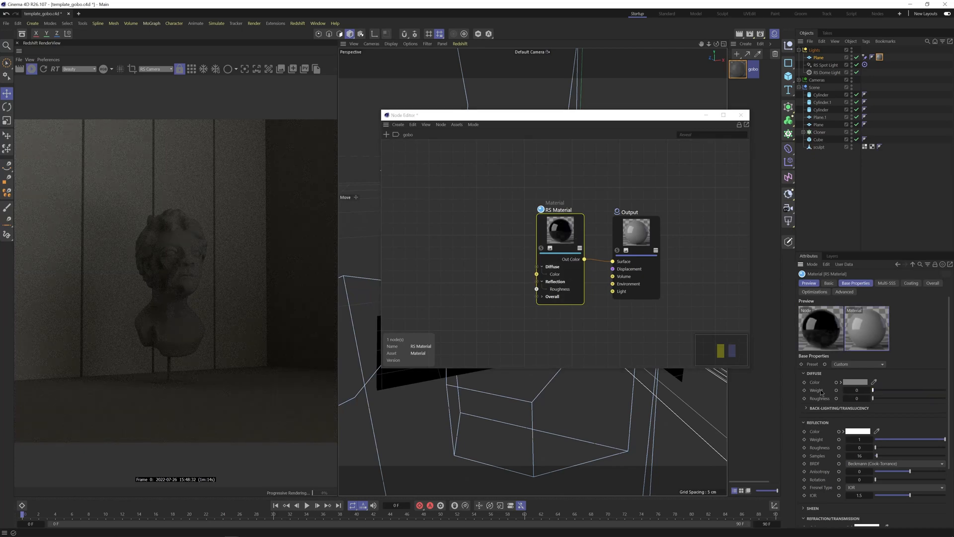
drag(916, 439, 876, 440)
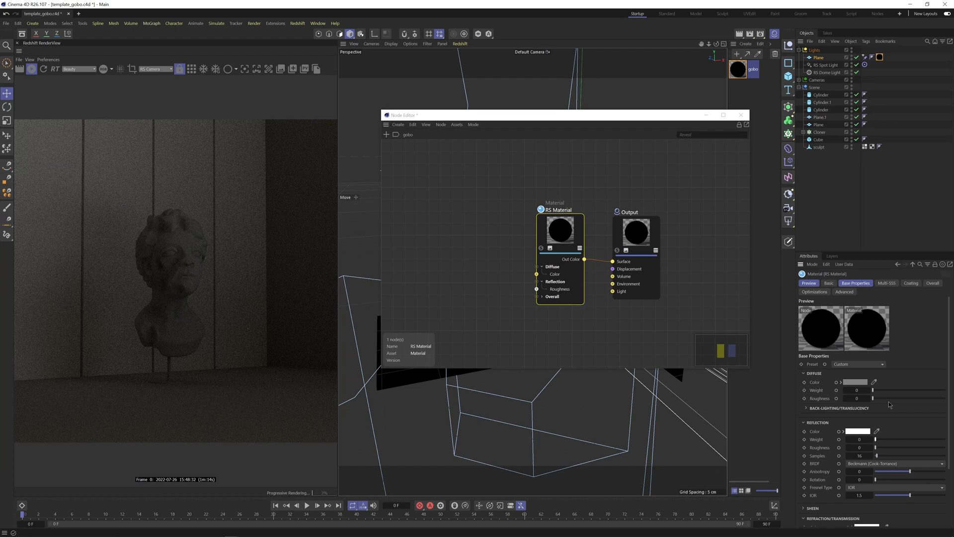
click(413, 216)
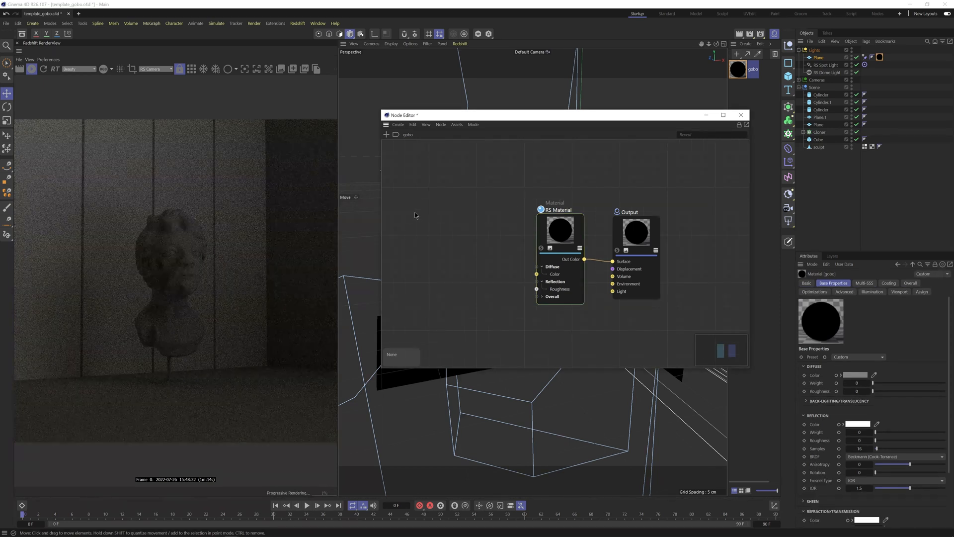
Add a Maxon Noise node to the gobo material graph and set its noise type to Wavy turbulence.
double_click(415, 215)
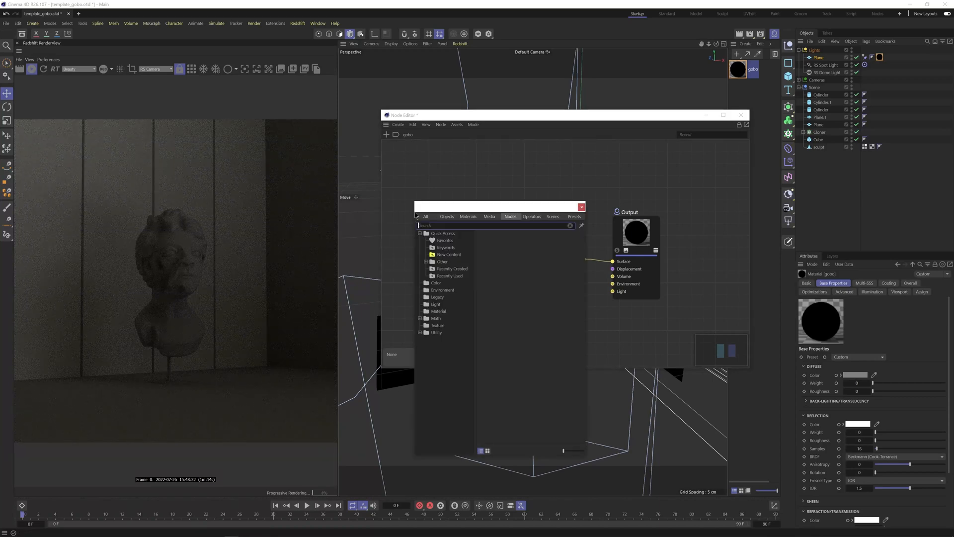
text(noiasc)
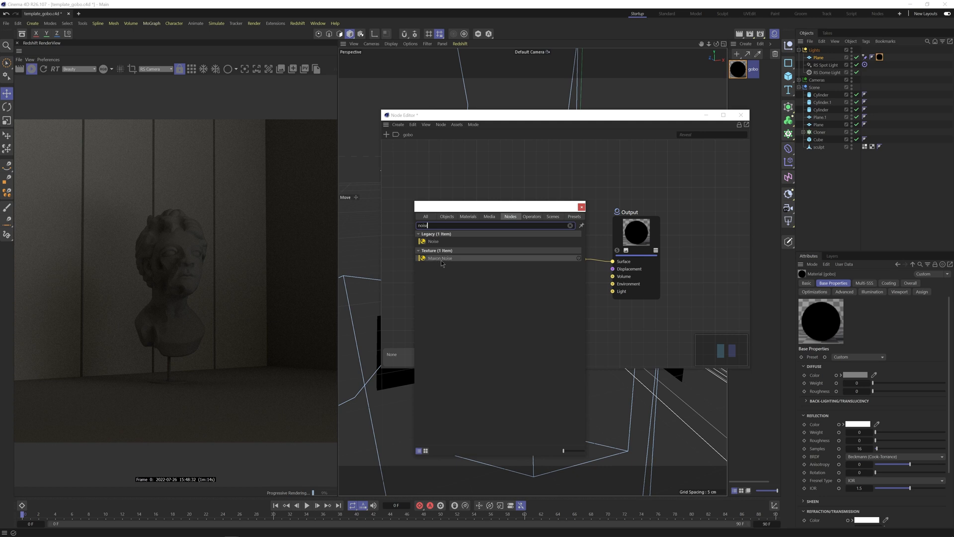
double_click(442, 261)
drag(563, 245, 433, 218)
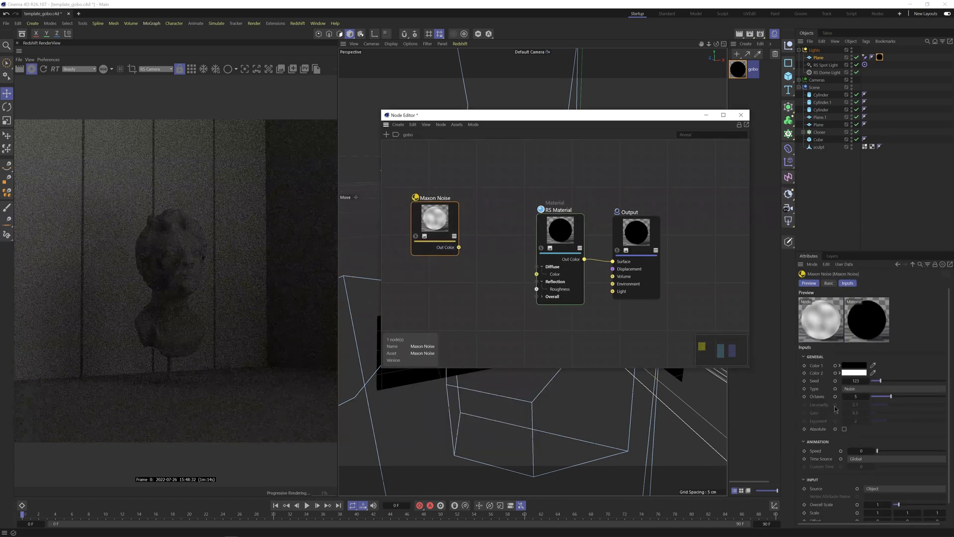
click(878, 390)
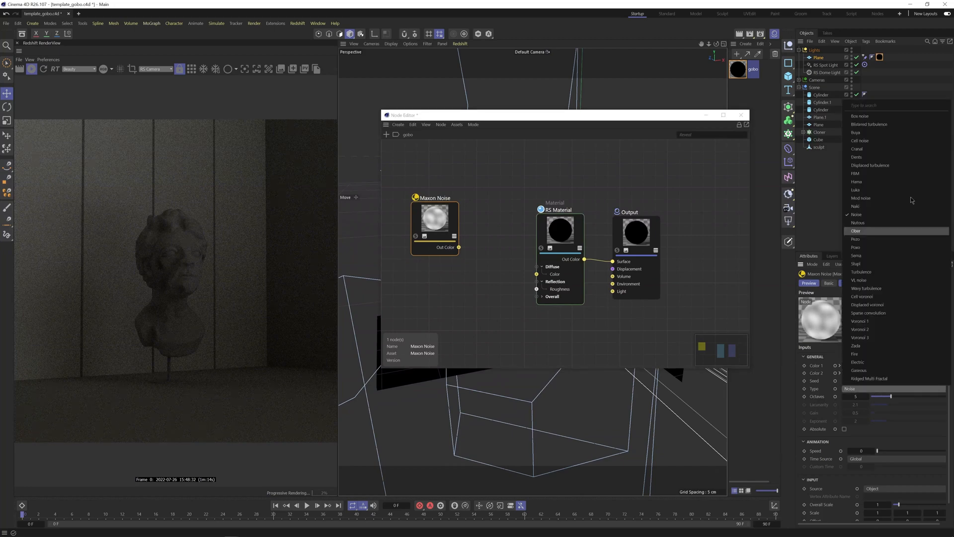
click(888, 293)
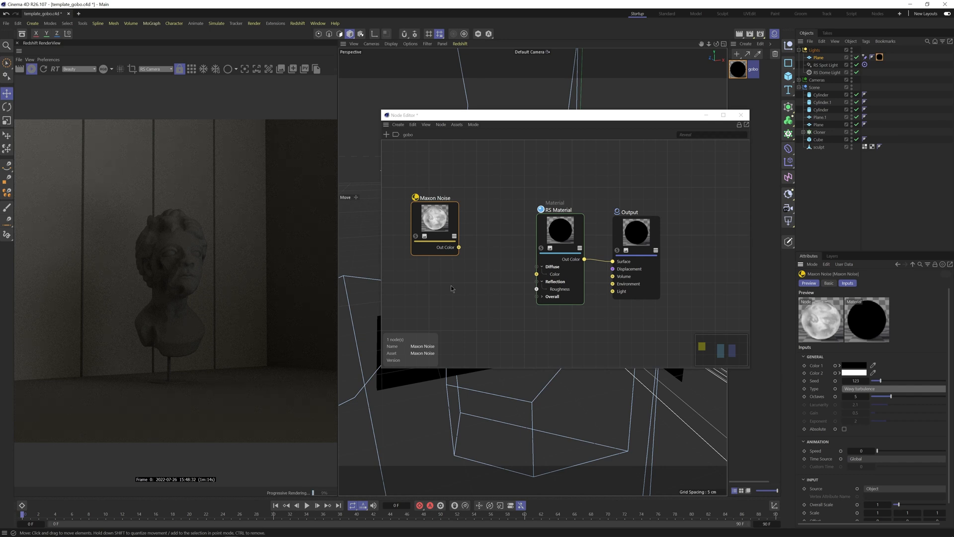
Add a Ramp node before the RS Material node and connect the Maxon Noise Out Color to the ramp's Alt Input.
double_click(500, 254)
text(ra)
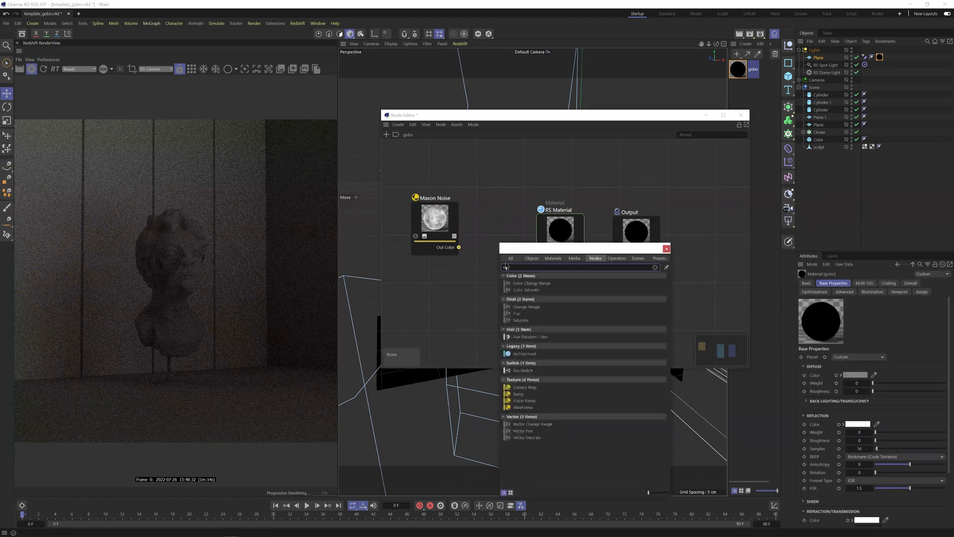
text(mp)
double_click(519, 278)
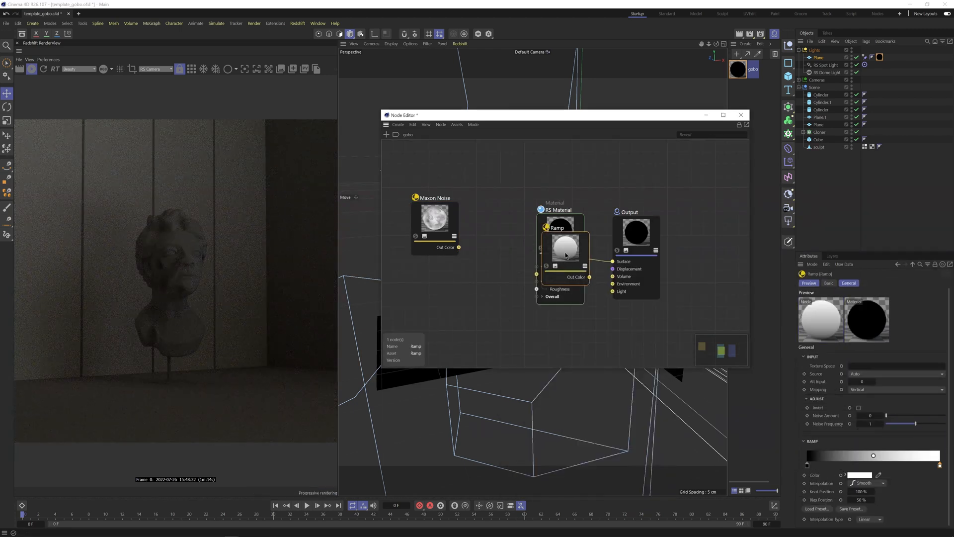
drag(566, 255, 492, 259)
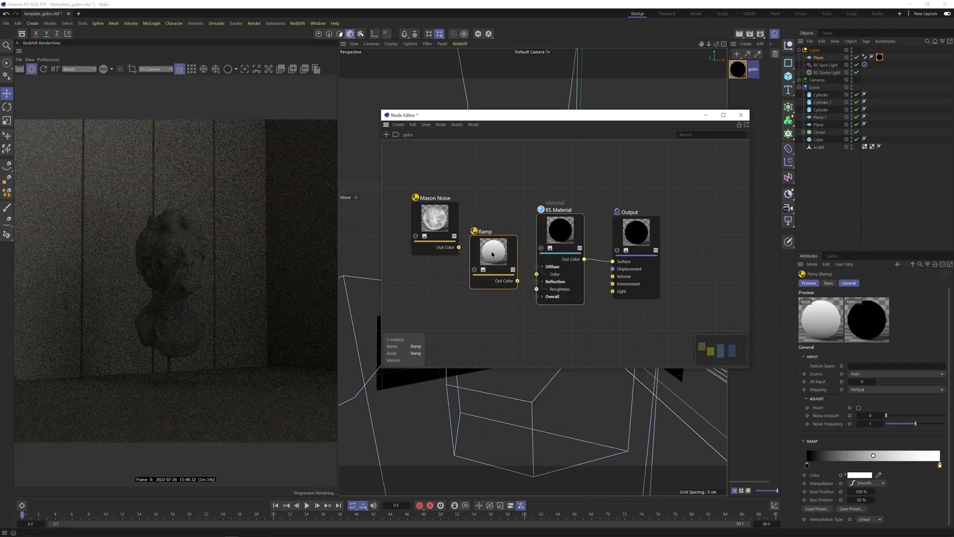
click(476, 281)
mouse_move(507, 286)
click(558, 303)
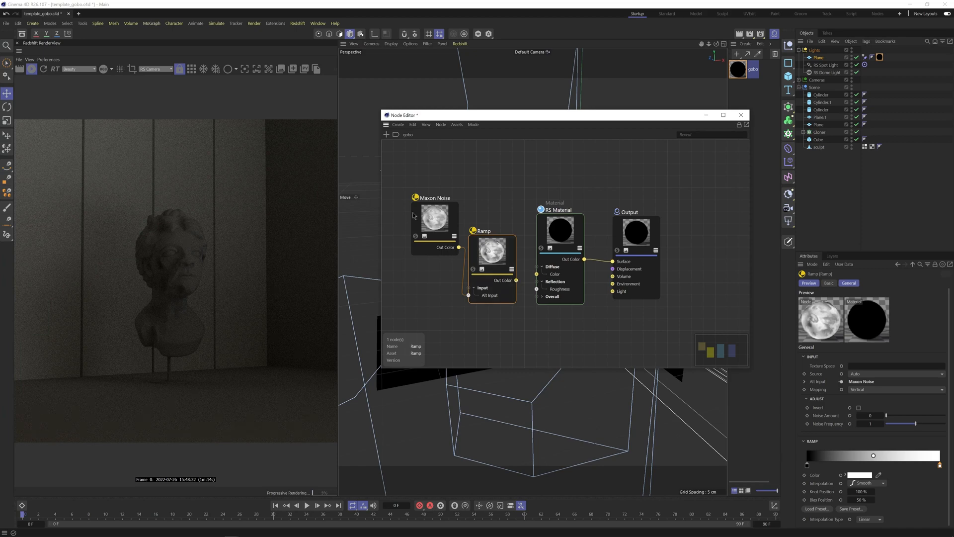
drag(414, 217, 405, 219)
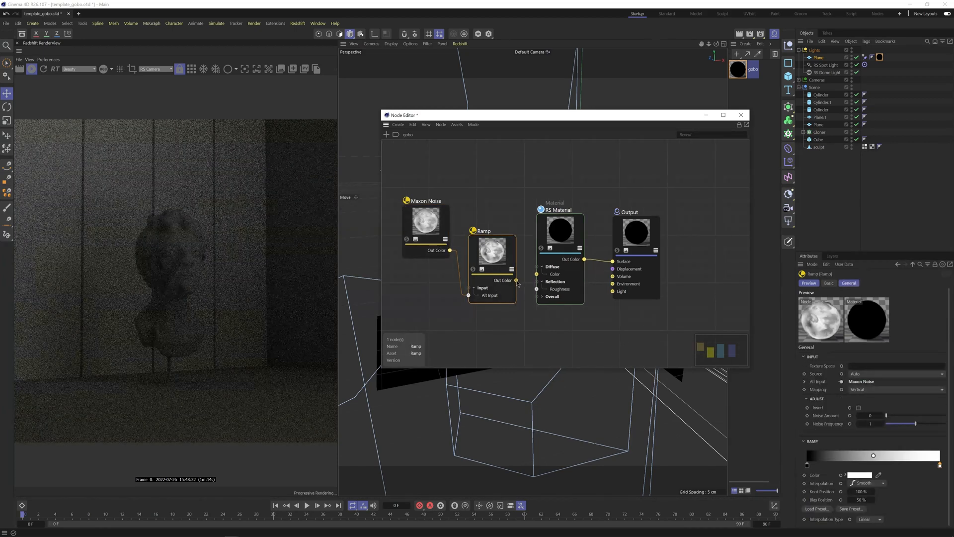
Connect the Ramp node's Out Color to the RS Material node's opacity input in the Overall group.
drag(516, 281, 544, 257)
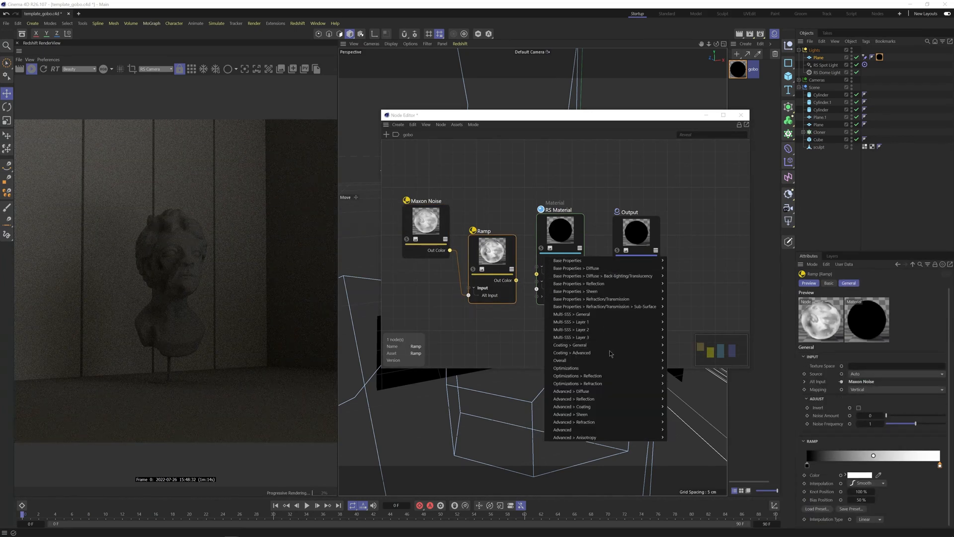
mouse_move(609, 362)
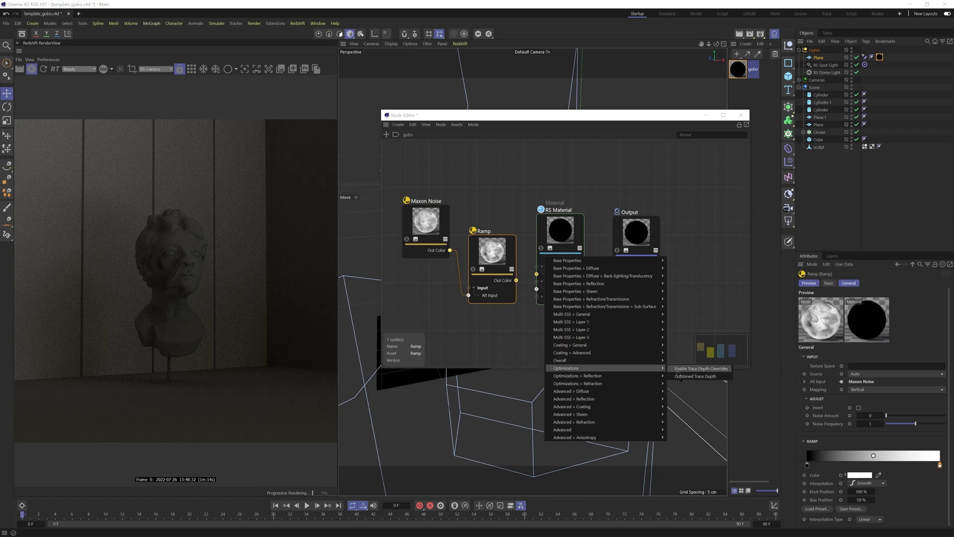
click(681, 370)
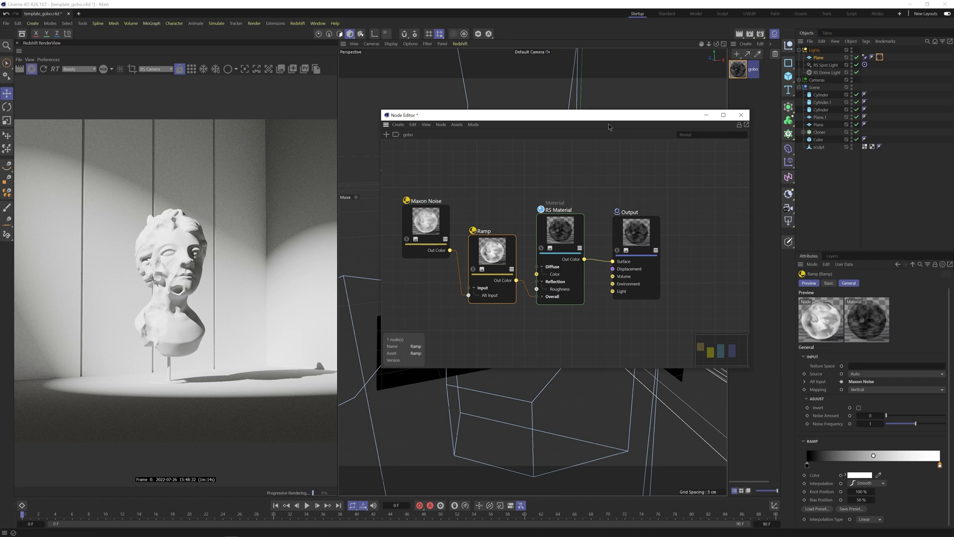
Check the noise pattern on the plane in the viewport and set the Maxon Noise node's overall scale to 0.1.
drag(609, 116, 597, 280)
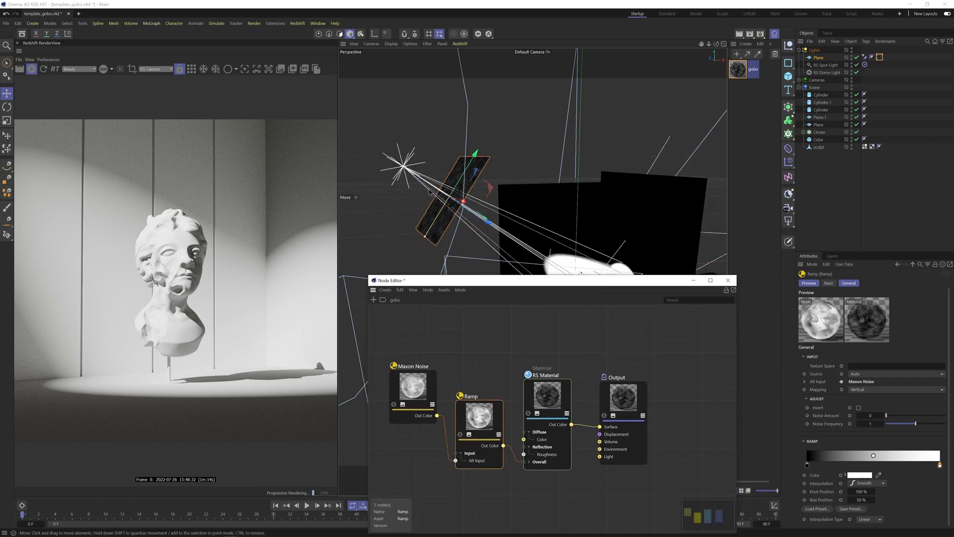
scroll(429, 190, up, 3)
alt+drag(449, 204, 446, 211)
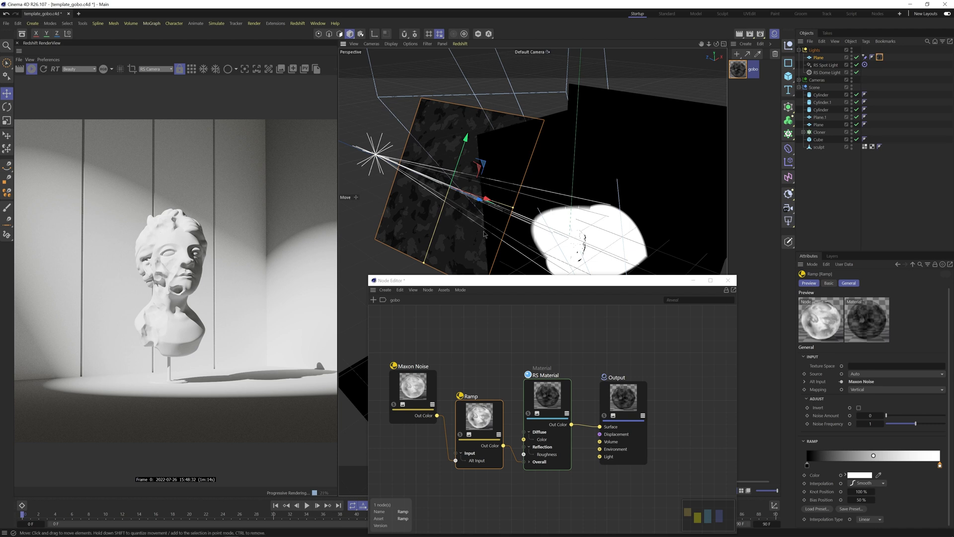
drag(501, 281, 504, 152)
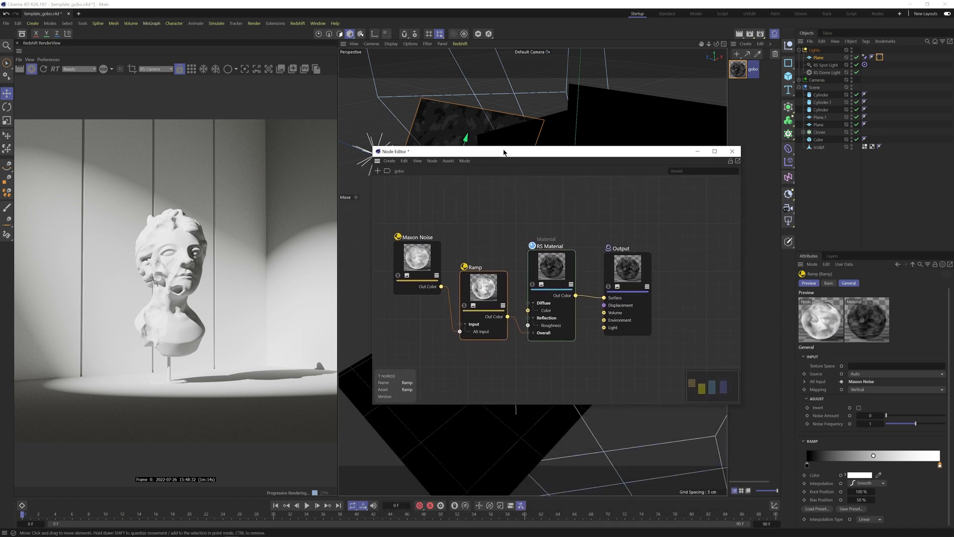
click(418, 256)
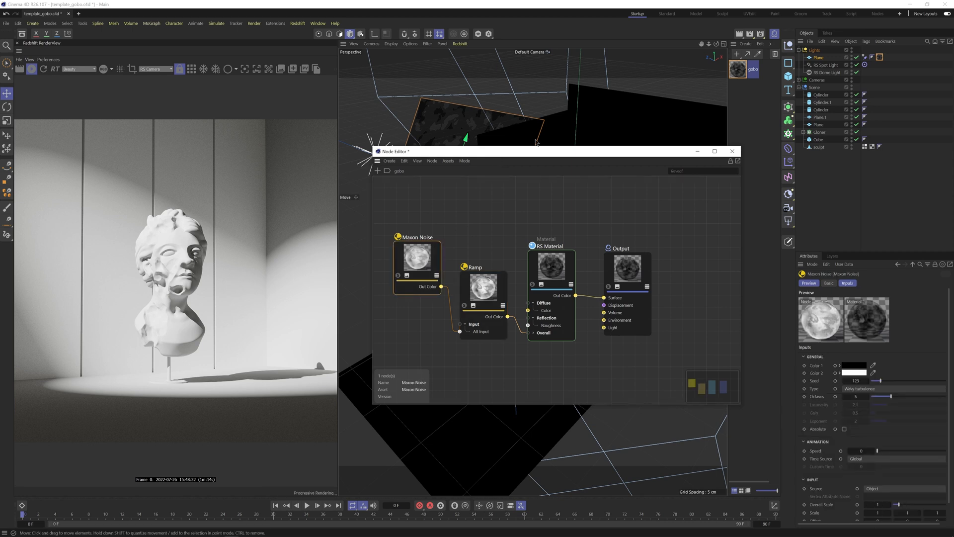
drag(550, 152, 551, 135)
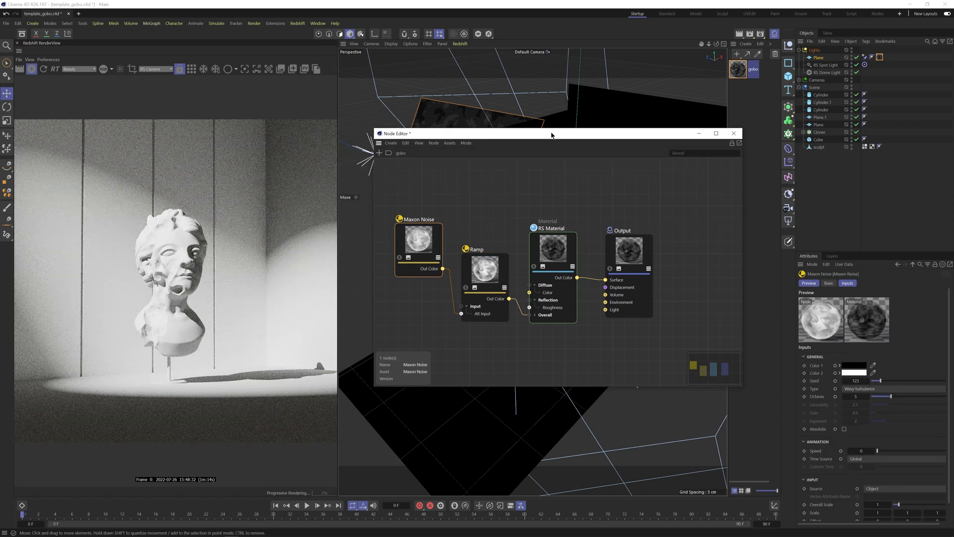
click(879, 505)
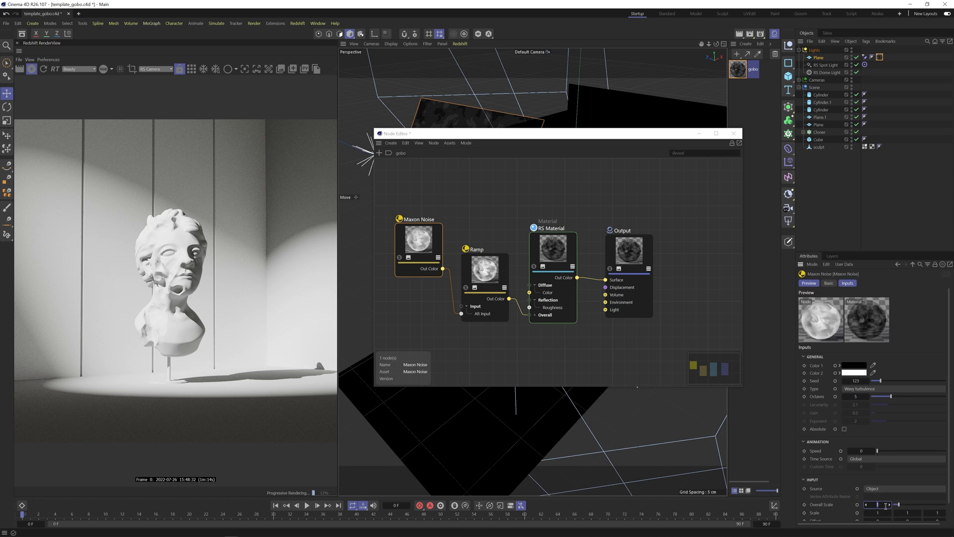
key(Return)
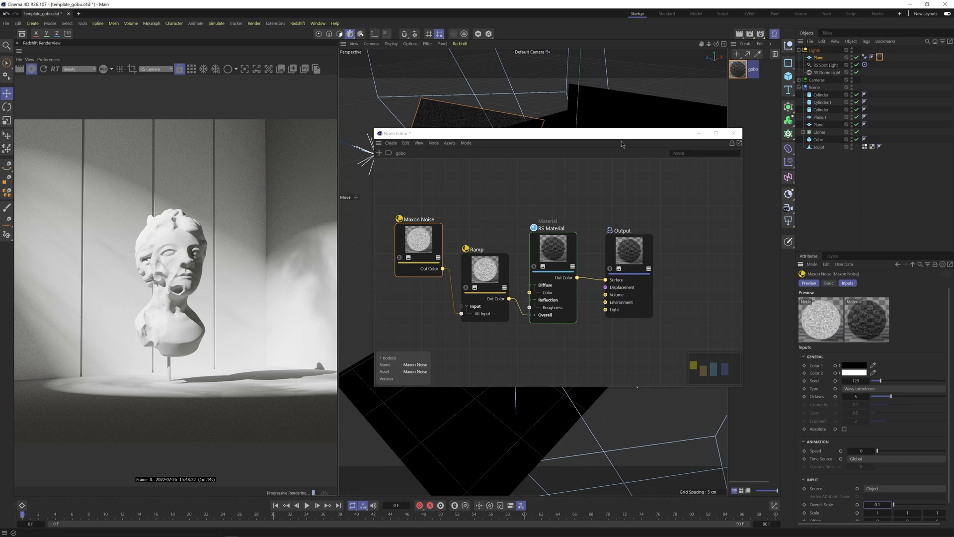
Move the white knot of the Ramp node's gradient to 75% for stronger contrast.
click(492, 284)
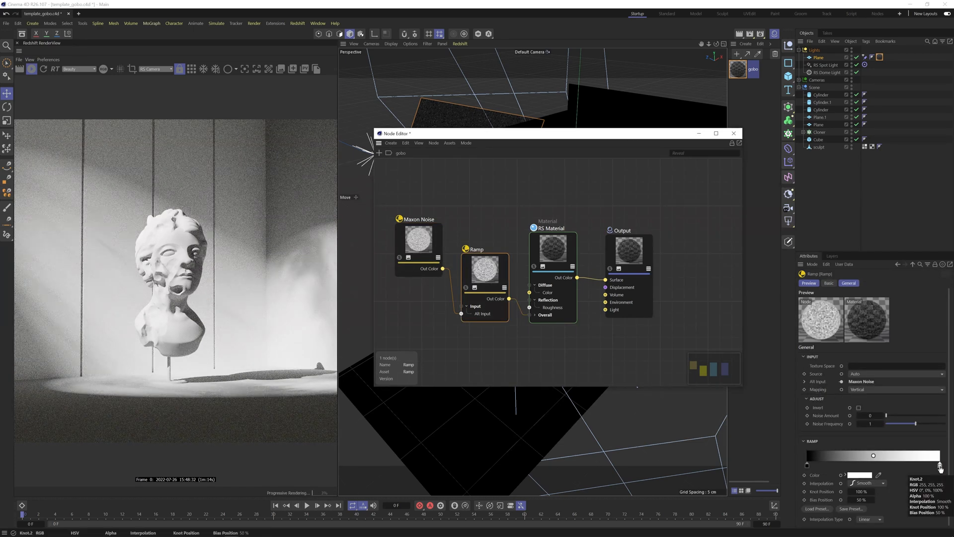
drag(939, 466, 916, 468)
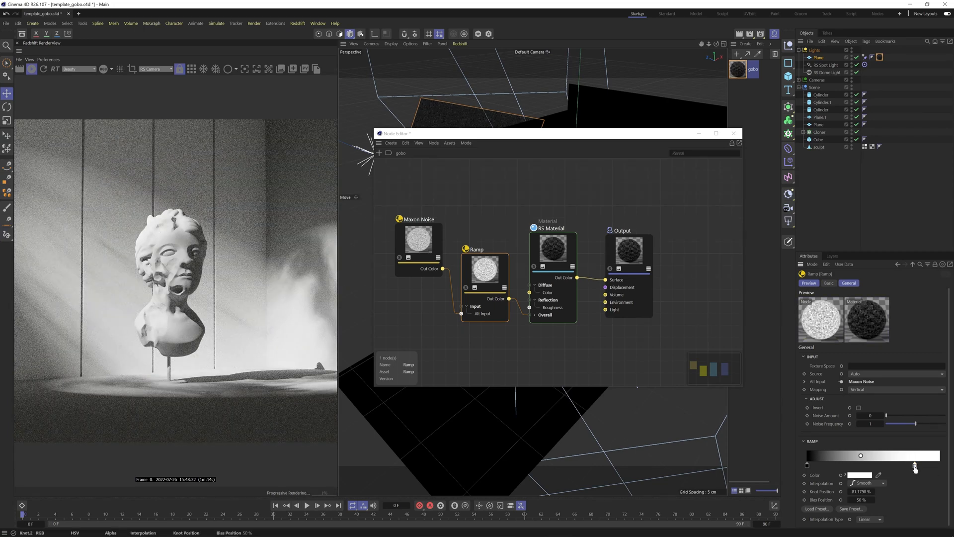
drag(916, 468, 910, 467)
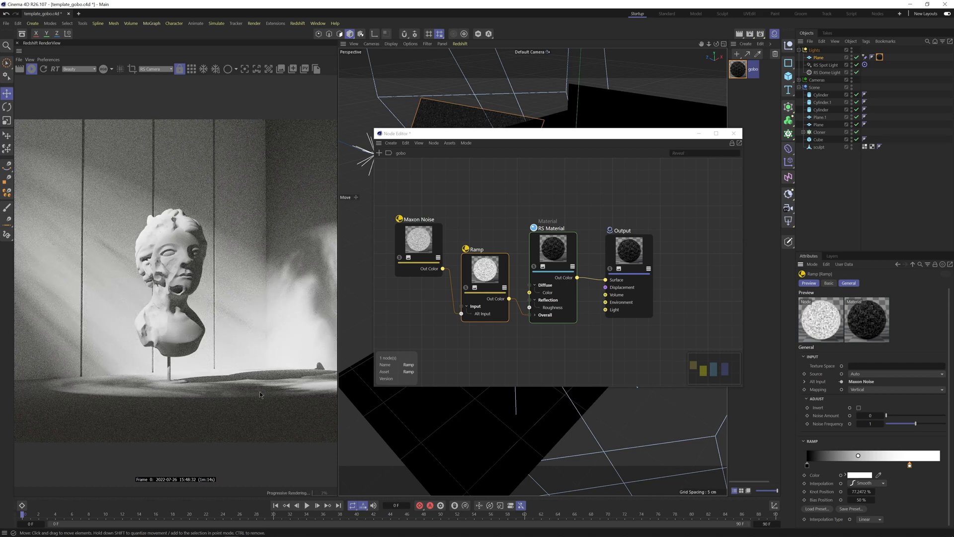
drag(910, 467, 907, 467)
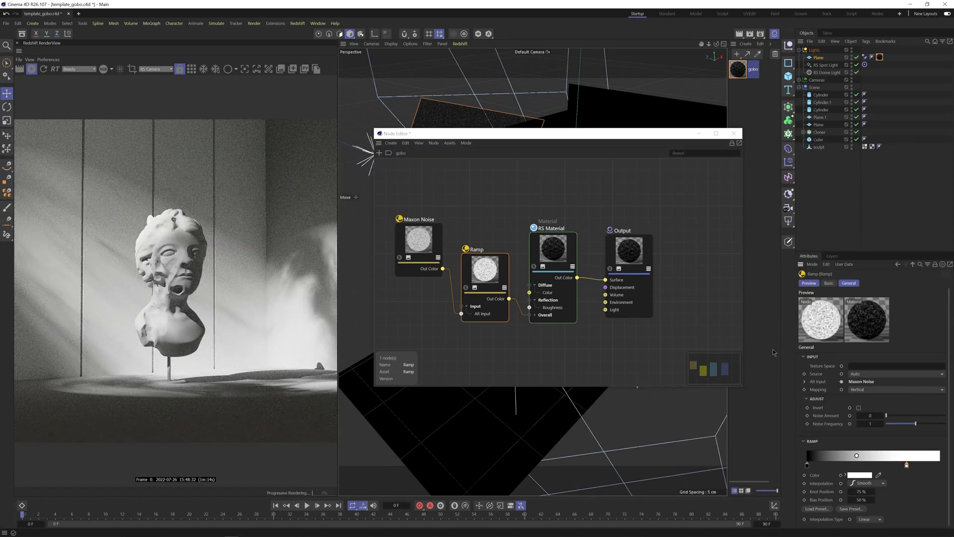
Change the Maxon Noise node's noise type to FBM.
drag(522, 138, 529, 182)
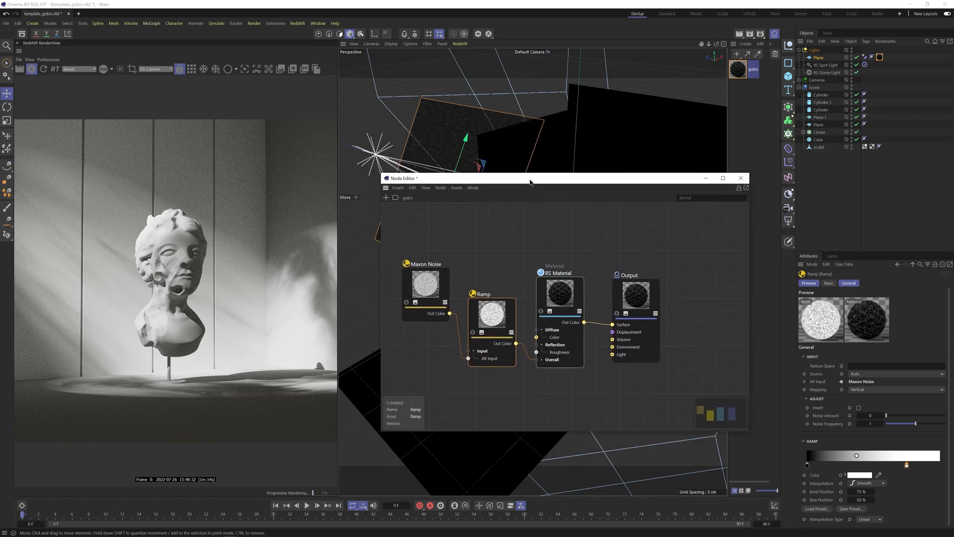
click(427, 289)
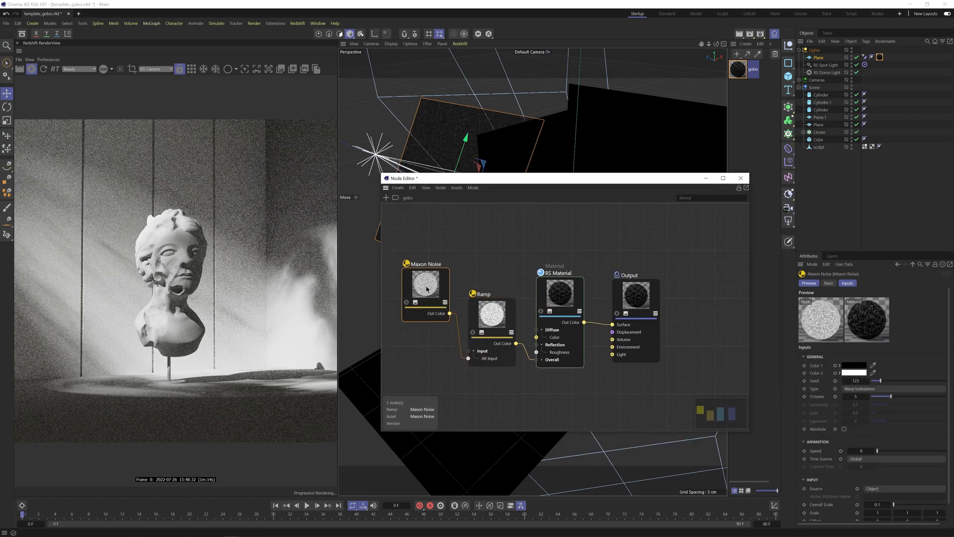
click(876, 390)
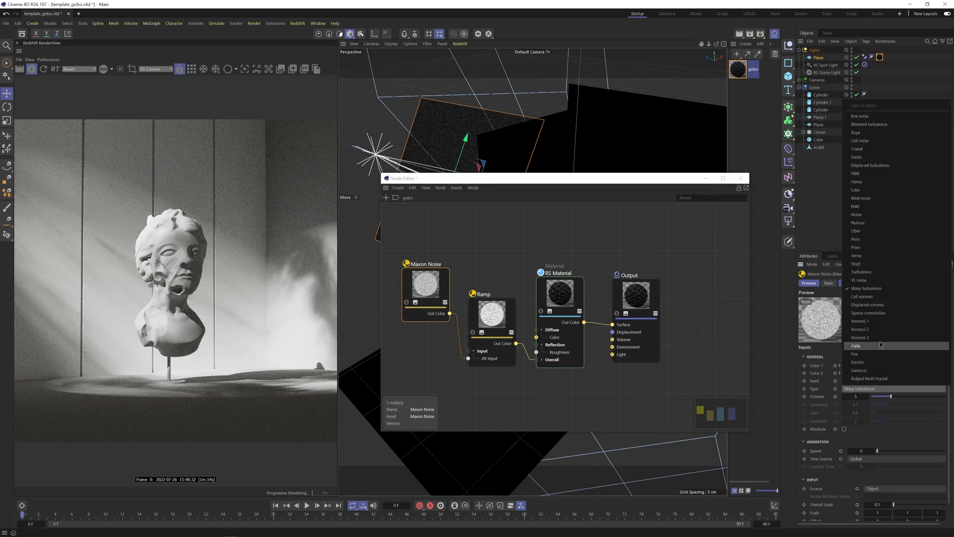
click(856, 174)
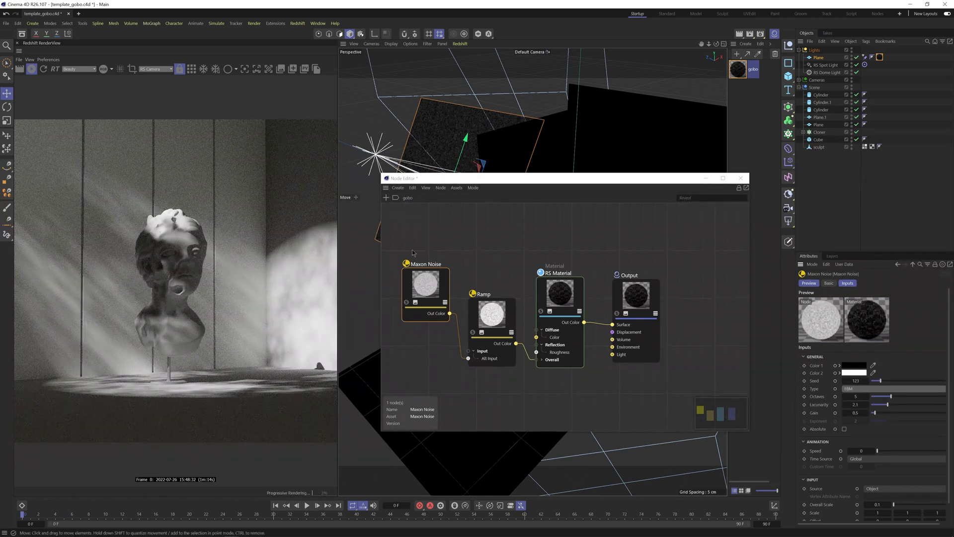
Step through the Maxon Noise seed values and settle on seed 128.
click(868, 380)
click(868, 381)
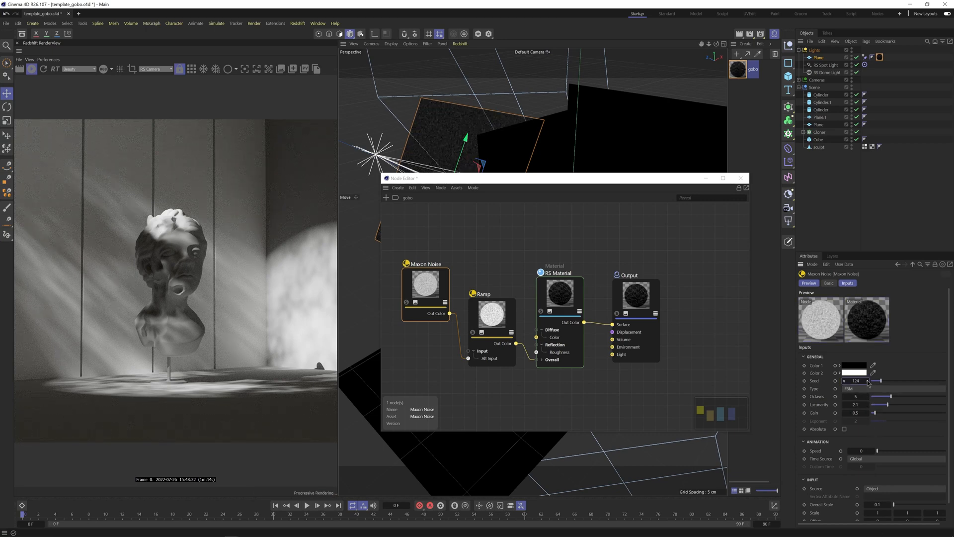
click(868, 380)
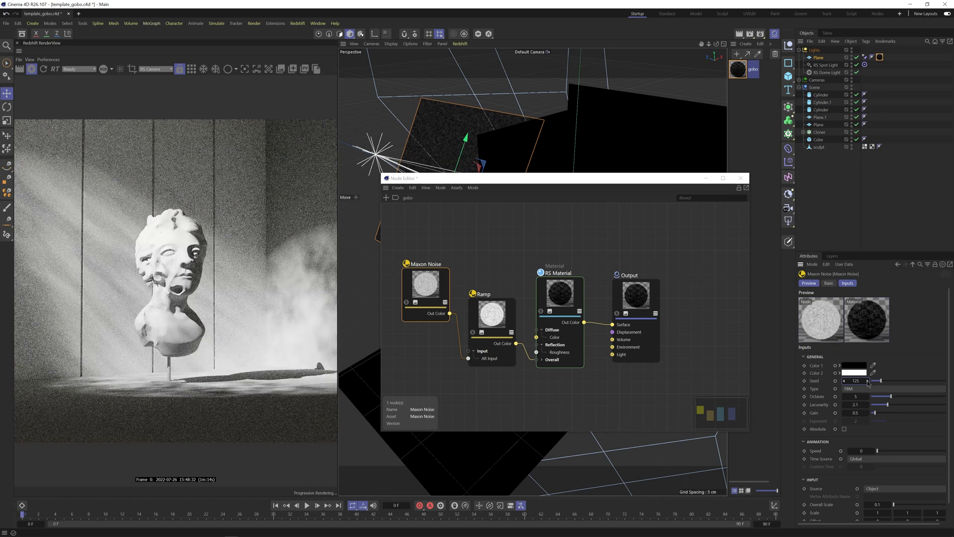
click(868, 380)
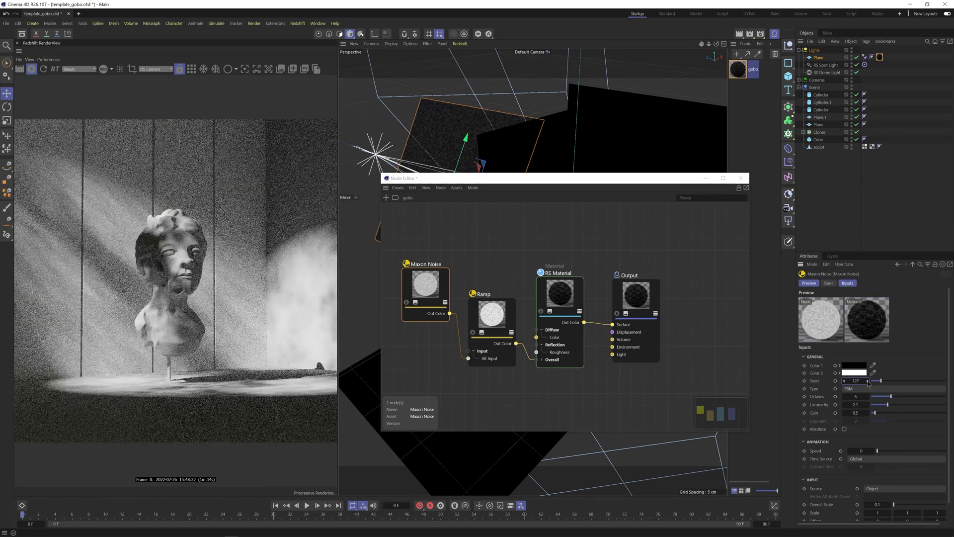
click(868, 381)
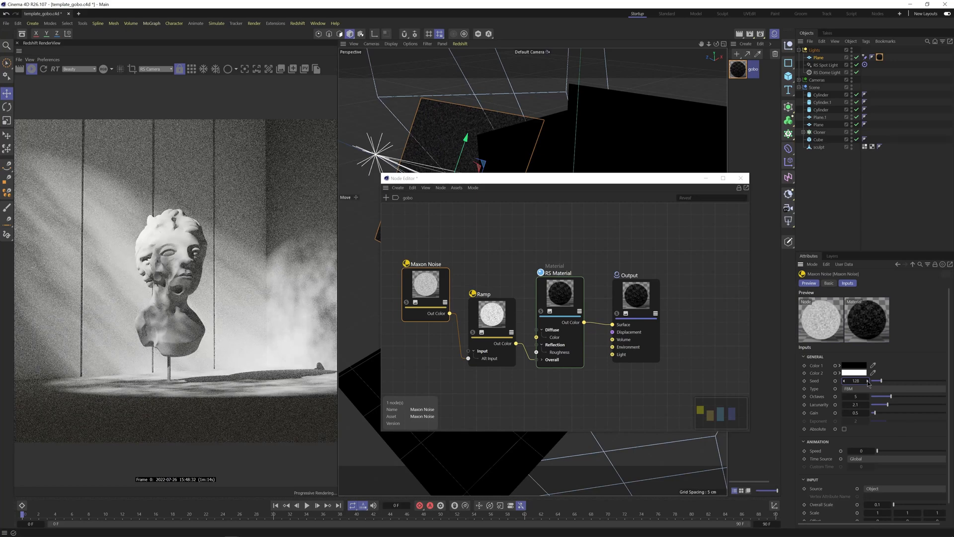
Stretch the Maxon Noise pattern by setting the first value of its Scale to 3.
scroll(947, 434, down, 2)
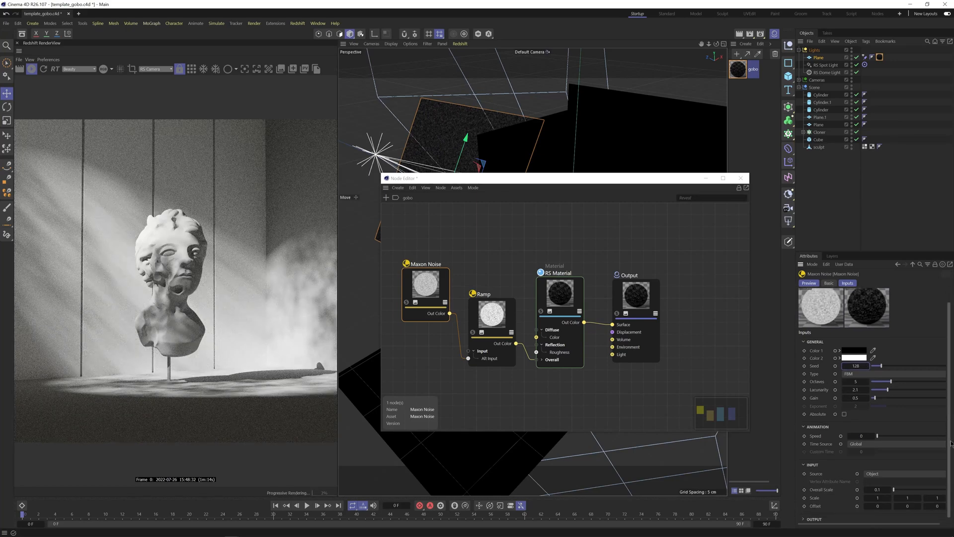
click(879, 495)
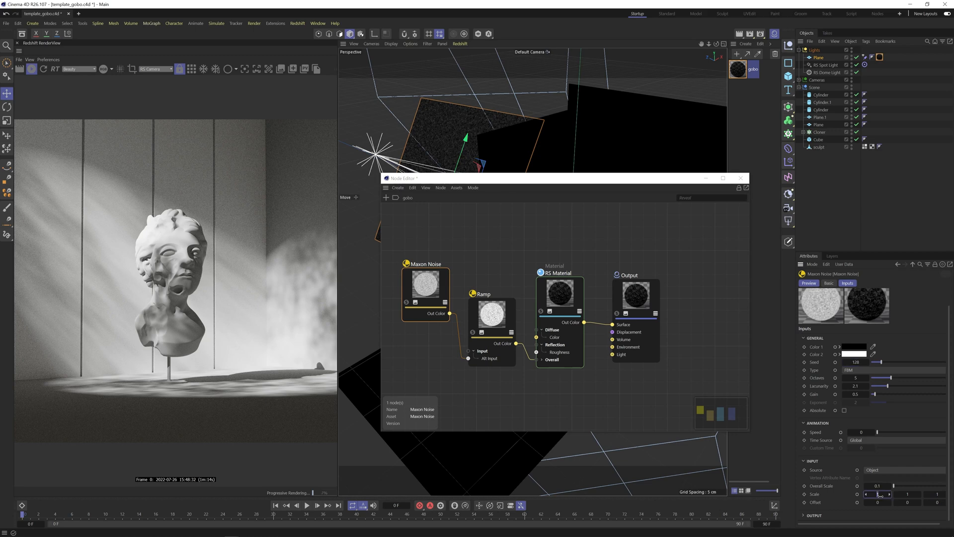
text(3)
key(Return)
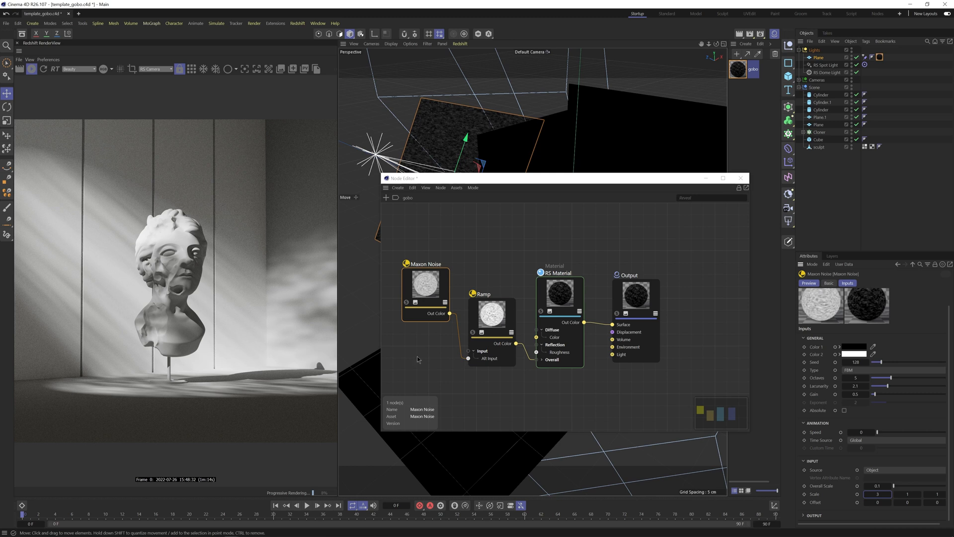
Close the node graph and group the gobo plane and spot light under a new null inside the Lights group.
click(740, 179)
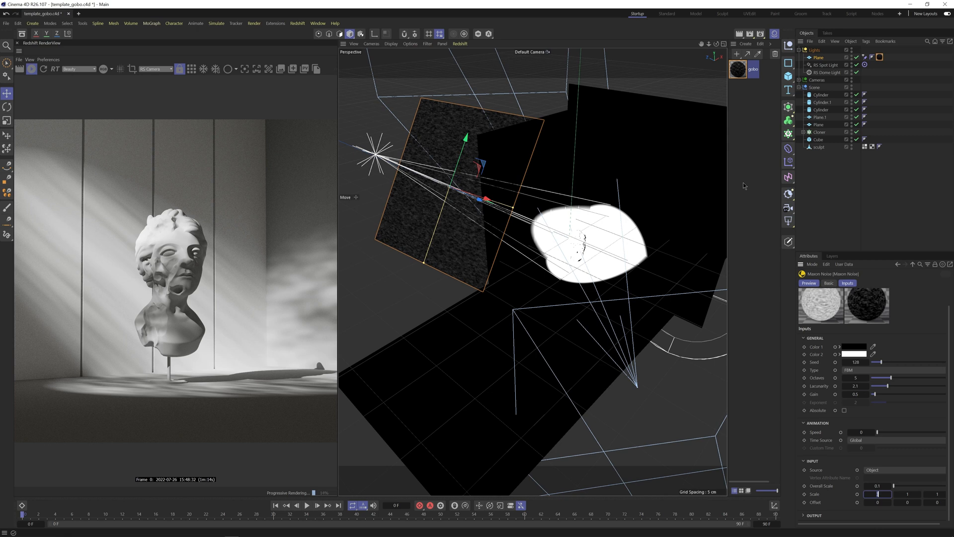
click(788, 45)
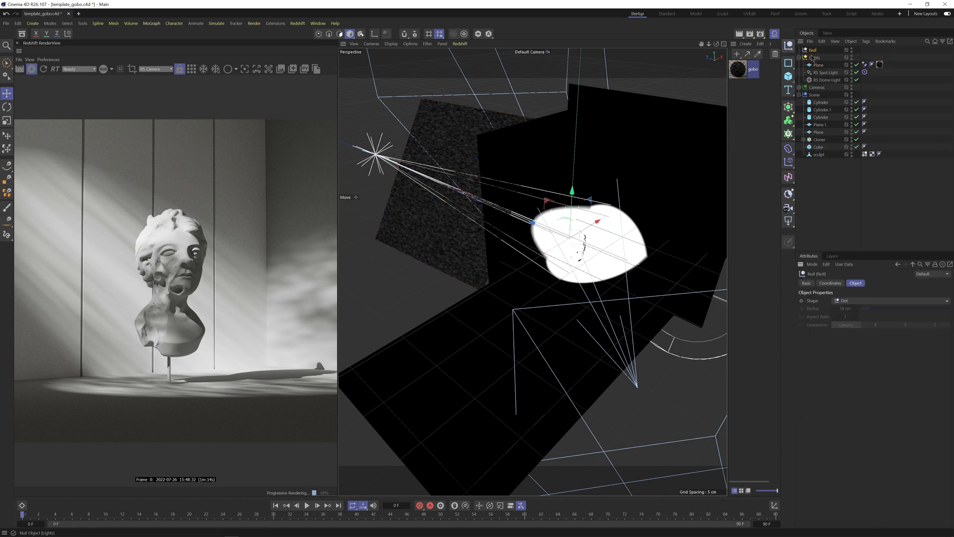
drag(813, 58, 818, 60)
click(818, 65)
ctrl+click(820, 72)
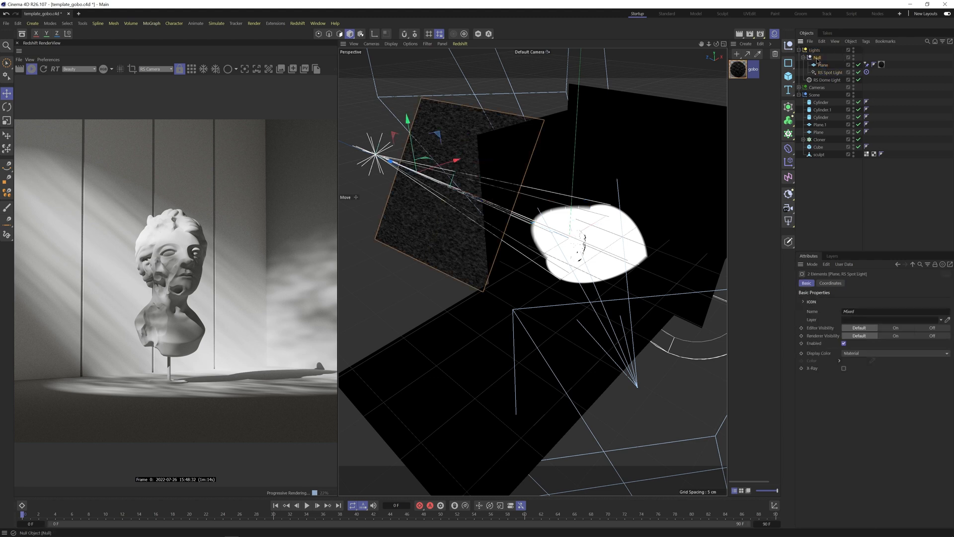
Rename the new null holding the gobo plane and spot light as "light 01" and collapse it.
double_click(818, 57)
text(light)
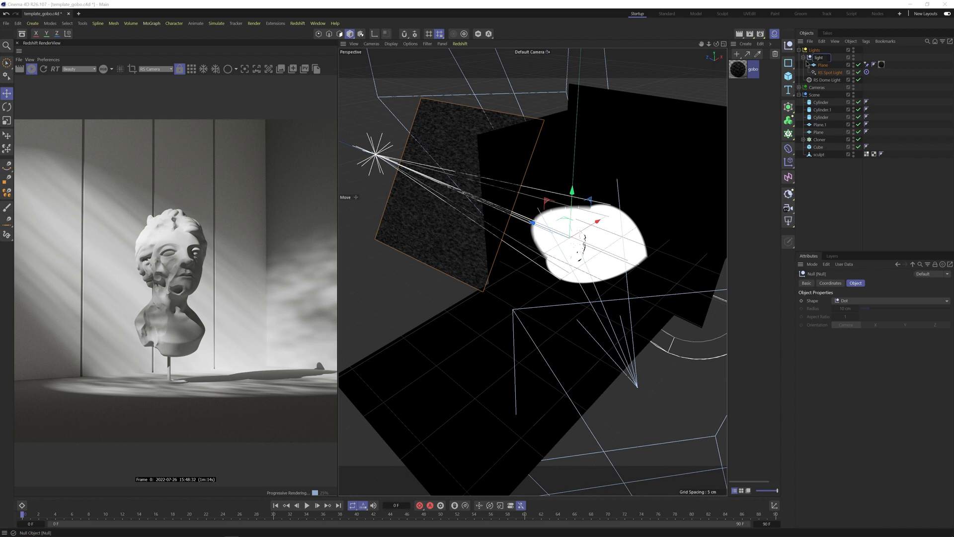
text( 01)
key(Return)
click(803, 58)
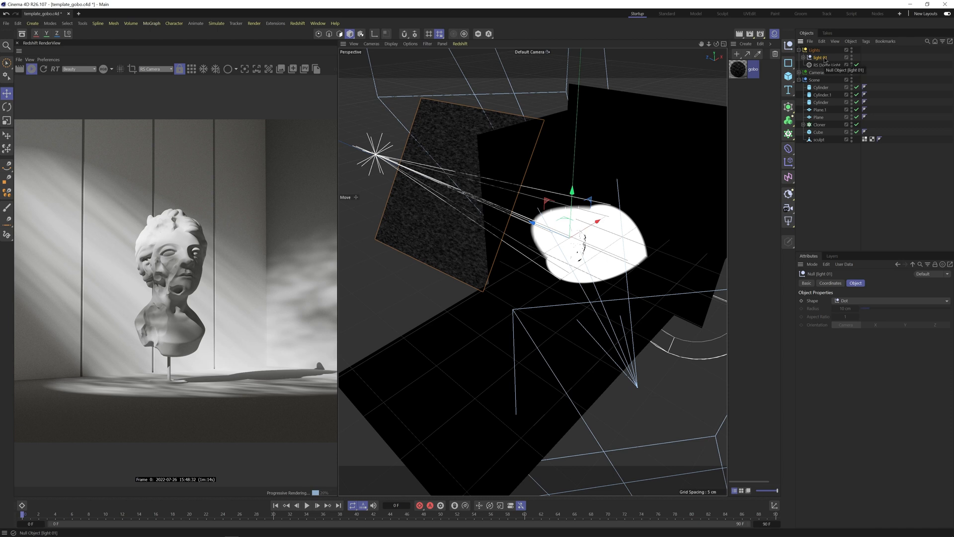
Duplicate the light 01 null inside the Lights group and rename the copy "light 02".
click(804, 58)
click(805, 58)
ctrl+drag(818, 59, 821, 54)
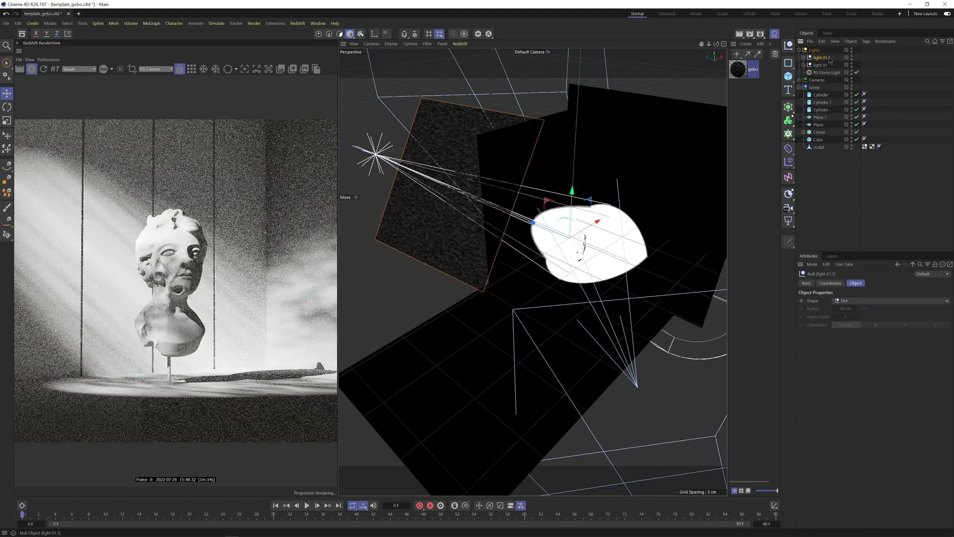
double_click(829, 57)
key(Return)
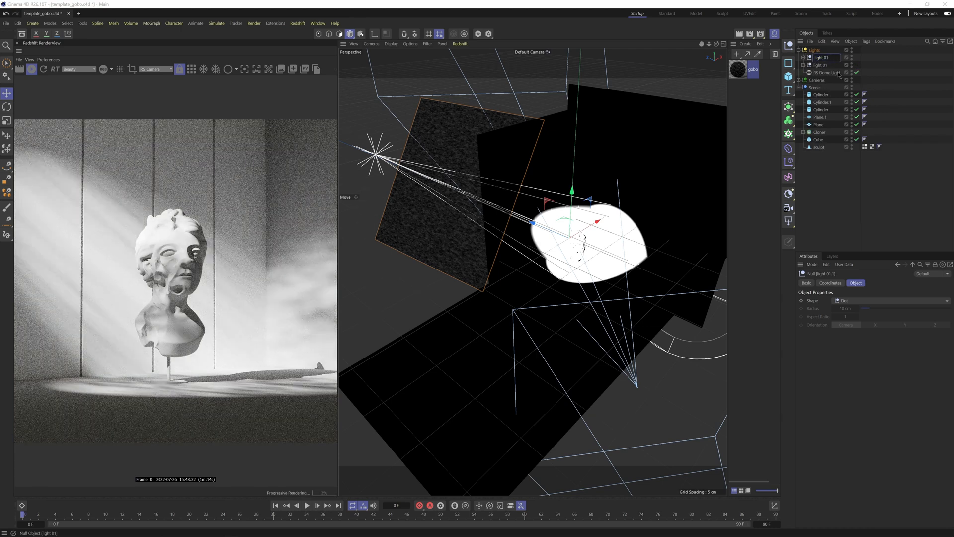
text(2)
key(Return)
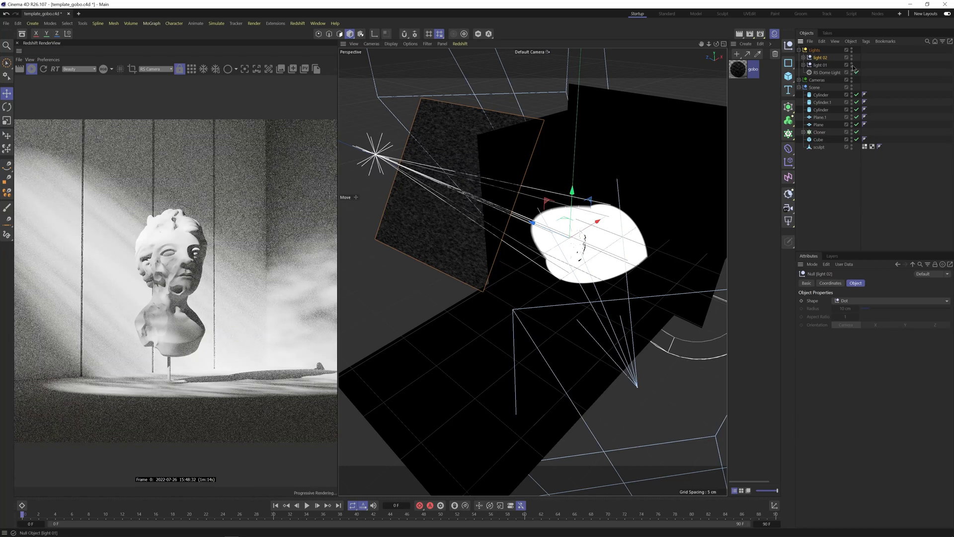
Hide light 01 and delete the gobo material tag from the plane inside light 02.
click(803, 58)
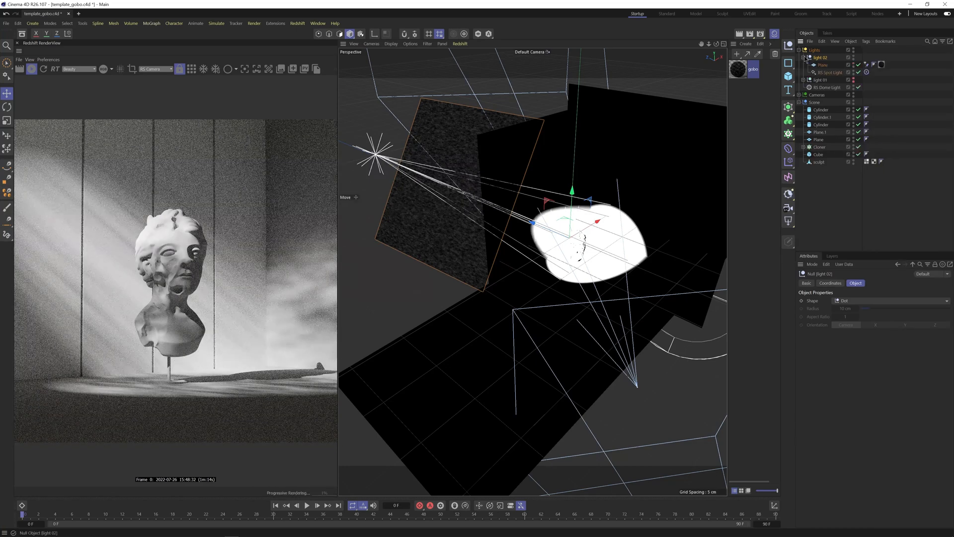
click(823, 65)
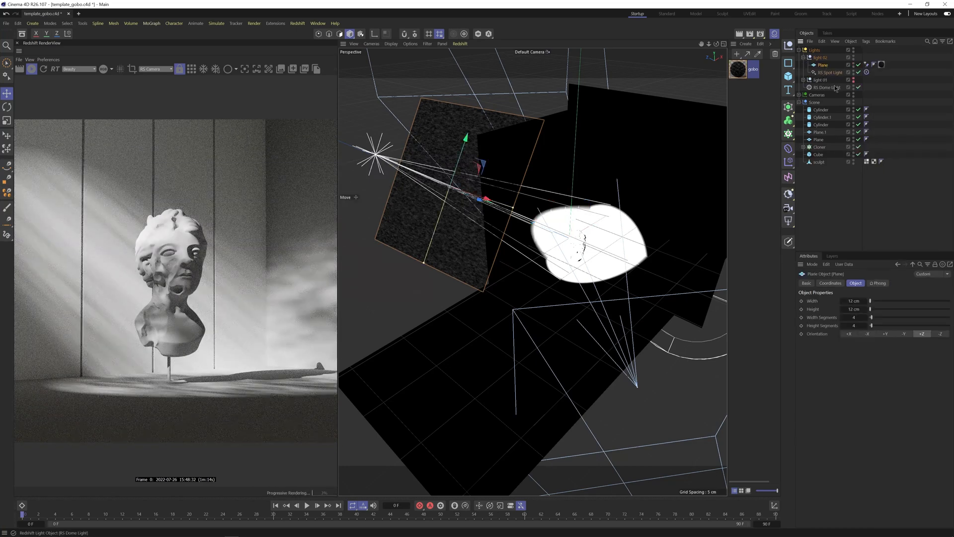
click(882, 66)
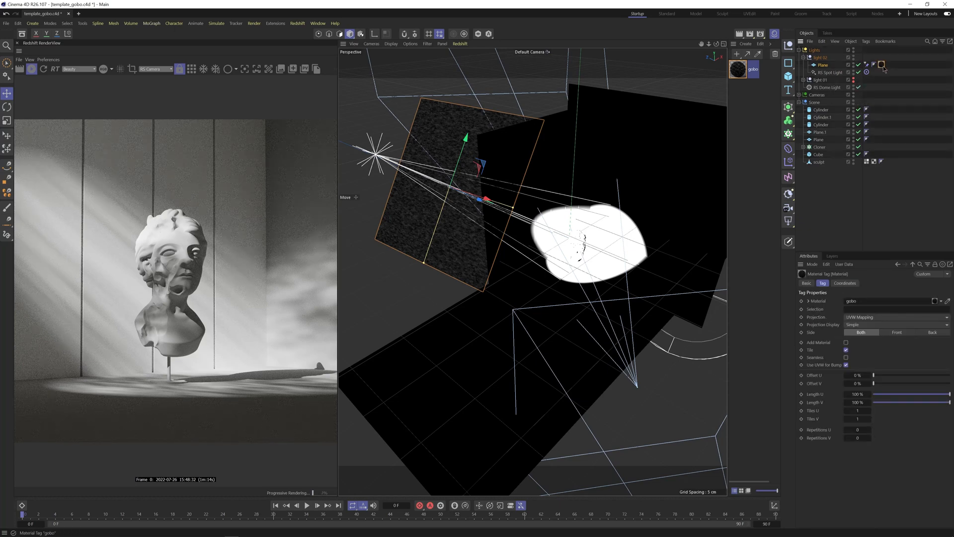
key(Delete)
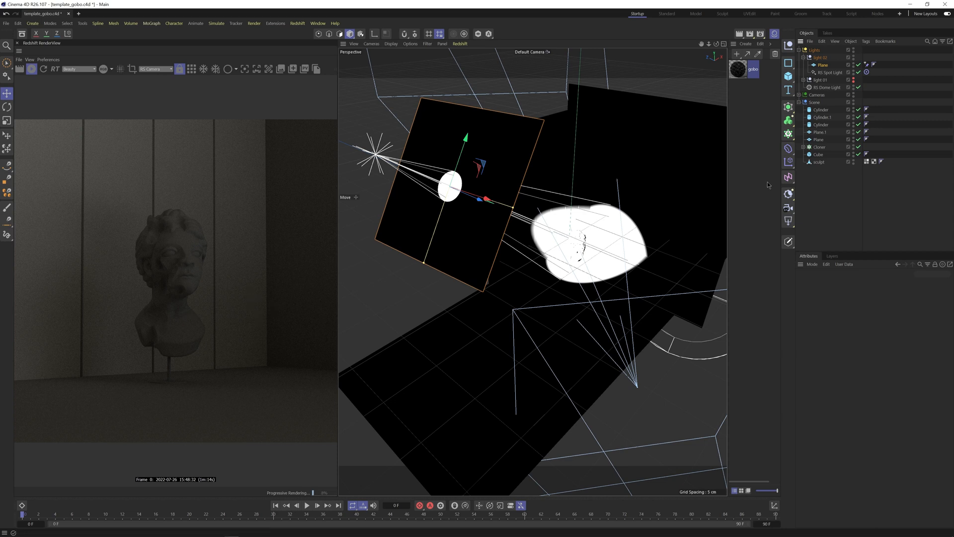
Add an Atom Array inside light 02 and make the gobo plane its child.
click(826, 67)
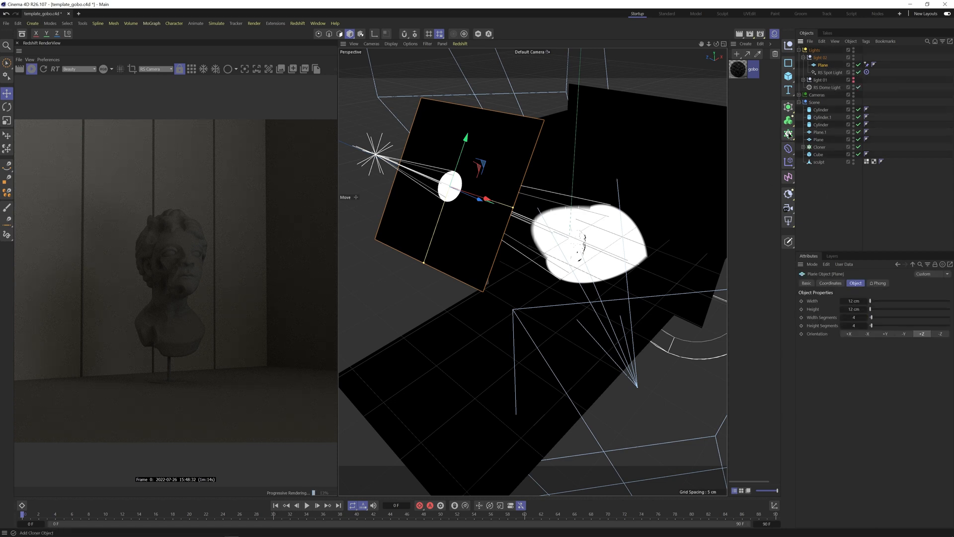
click(789, 107)
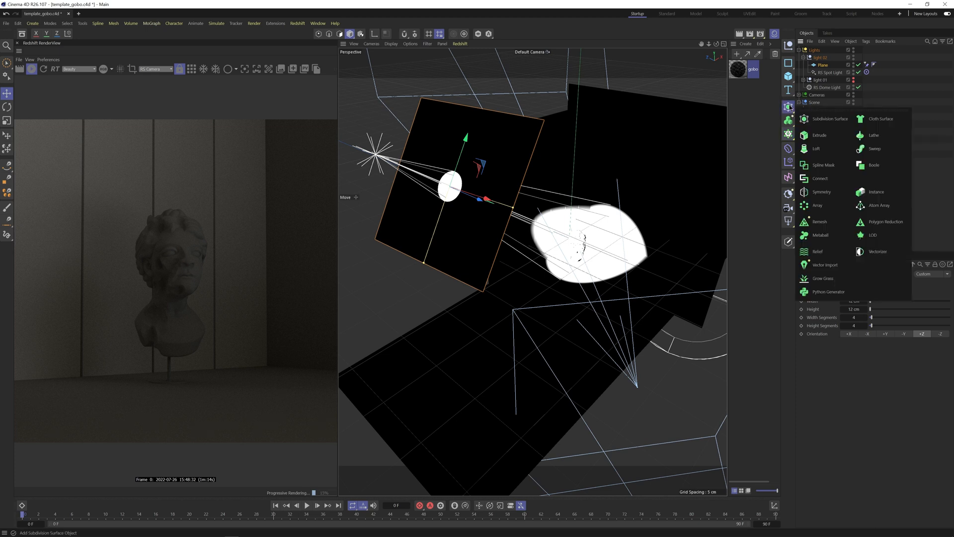
click(880, 205)
drag(820, 50, 822, 76)
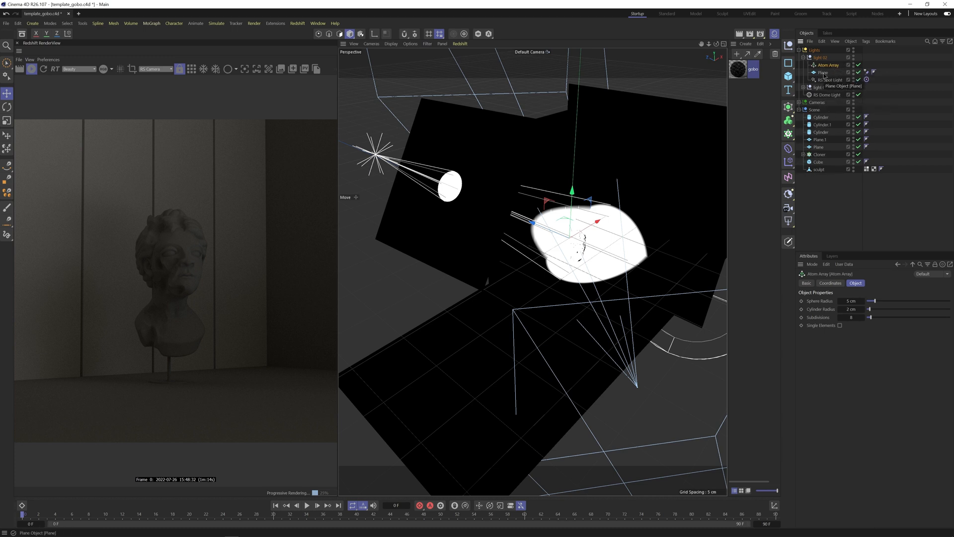
drag(825, 74, 834, 68)
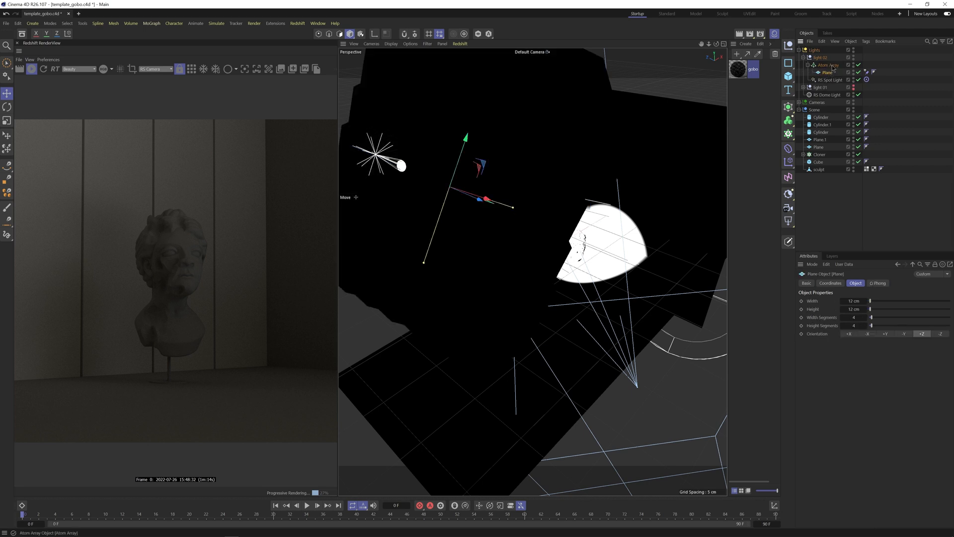
Set the Atom Array's sphere radius and cylinder radius to 0.1 cm to form a thin window grid.
click(828, 66)
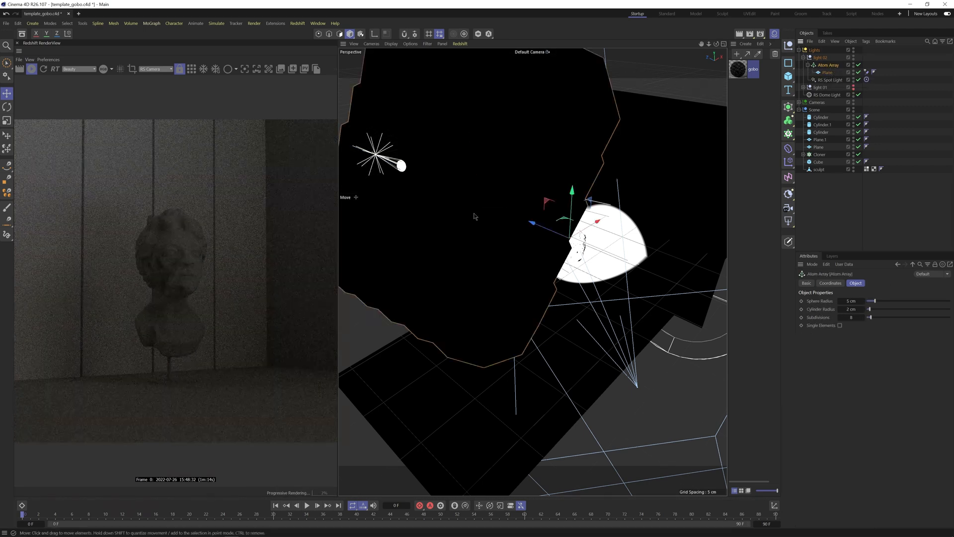
alt+drag(508, 214, 483, 207)
alt+drag(533, 270, 515, 221)
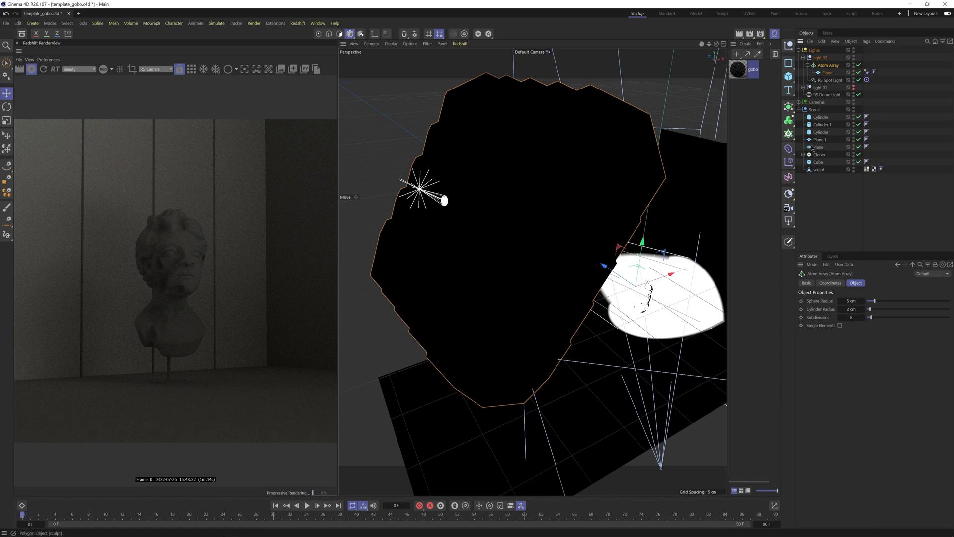
click(852, 301)
text(0.1)
key(Return)
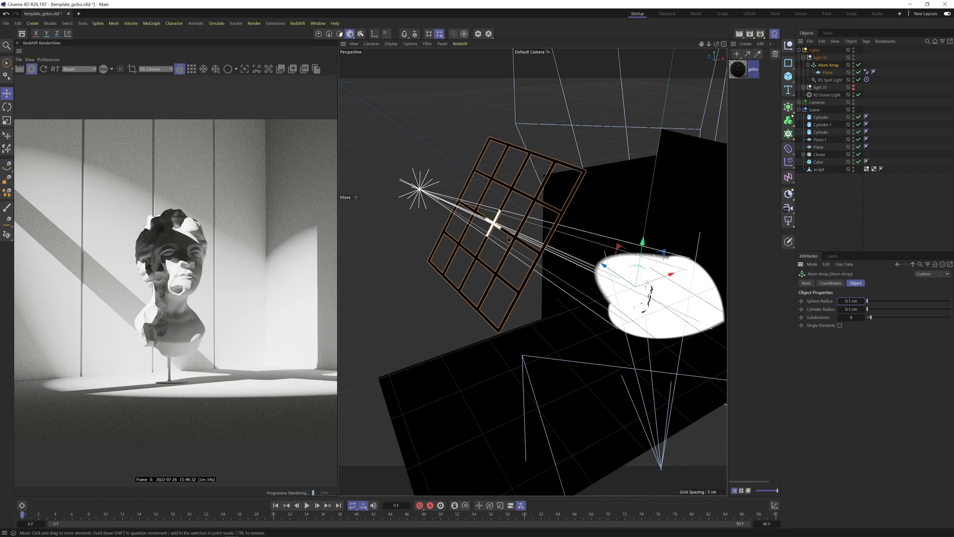
Resize the Atom Array's plane to 6 cm wide and 8 cm high, and move it away from the spot light toward the bust.
click(828, 72)
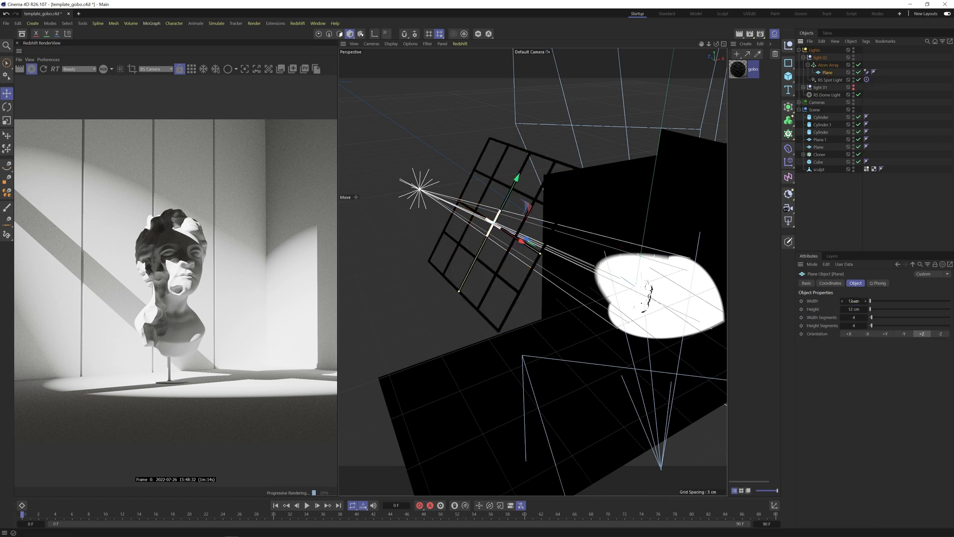
click(854, 301)
text(6)
key(Tab)
text(8)
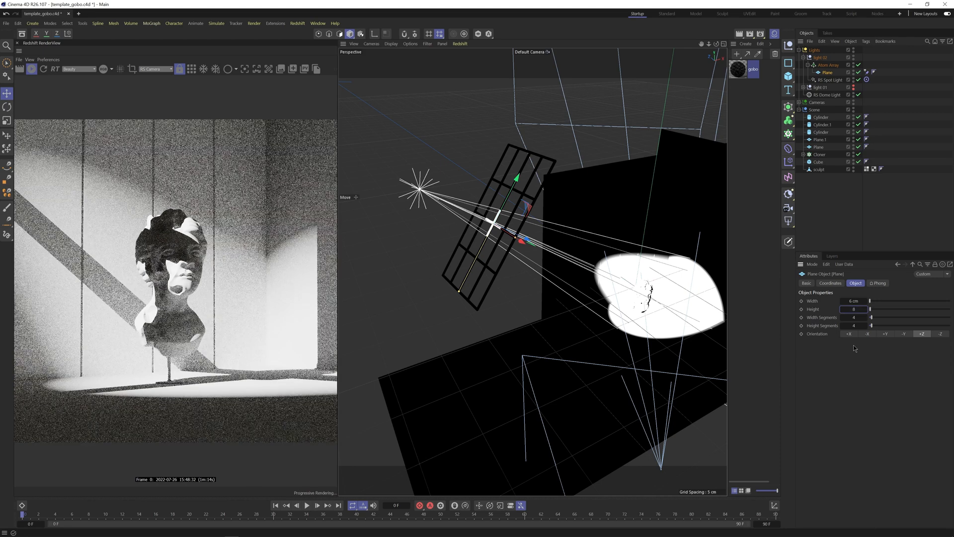
key(Tab)
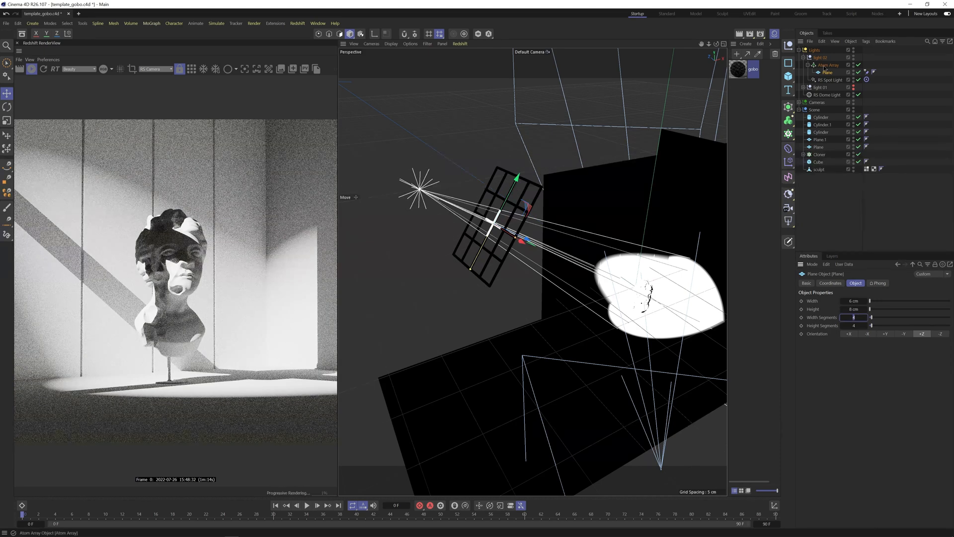
alt+drag(534, 240, 577, 267)
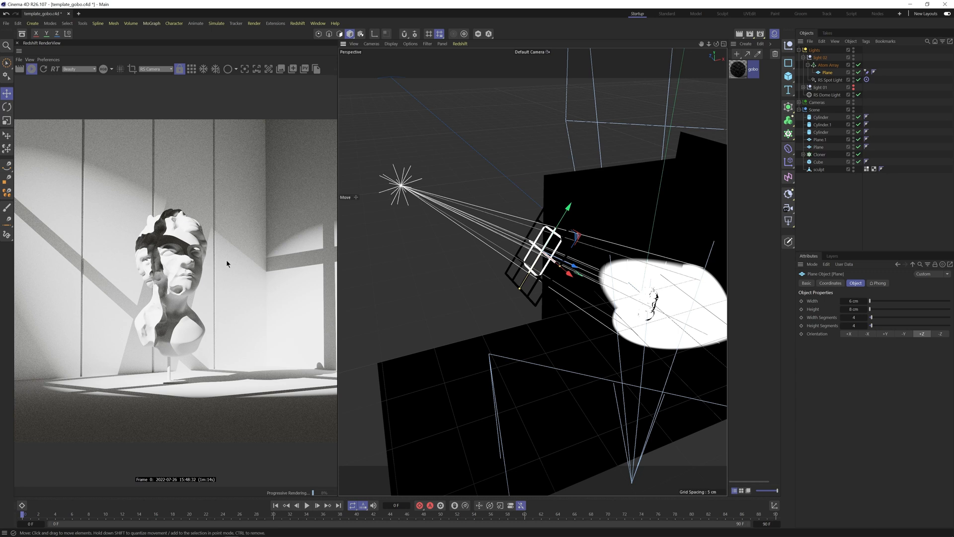
Try thinner grid bars by setting the Atom Array's sphere and cylinder radius to 0.05 cm.
click(828, 65)
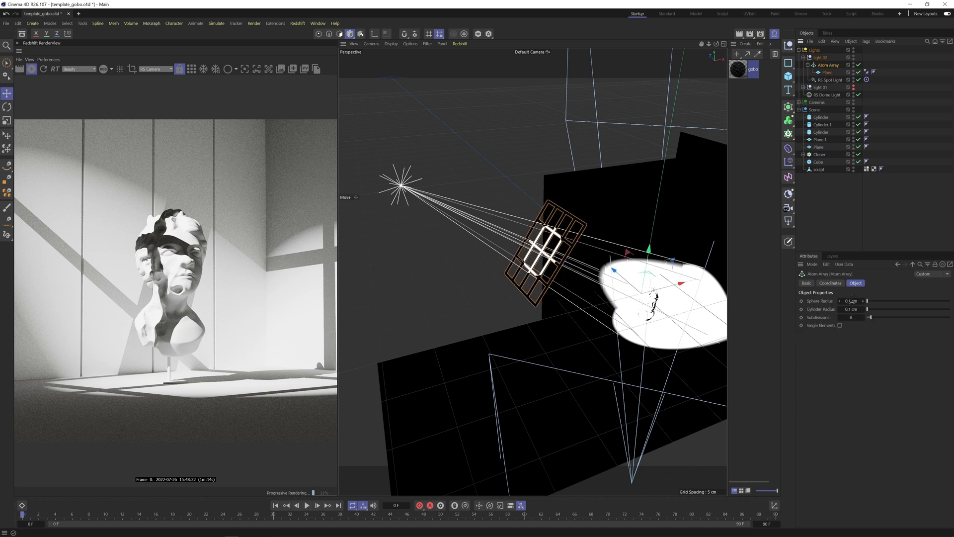
click(853, 302)
key(BackSpace)
text(.05)
key(Return)
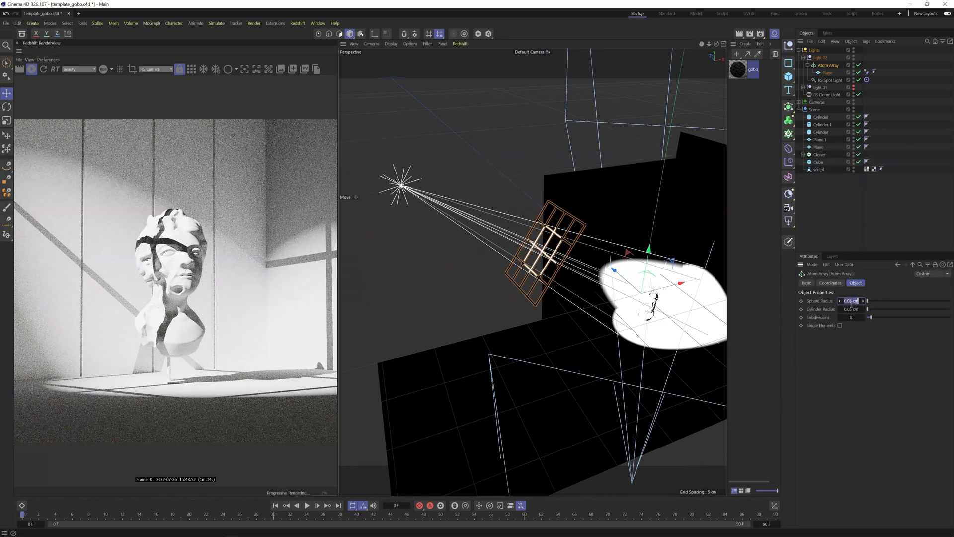
Return the Atom Array's sphere and cylinder radius to 0.1 cm.
click(852, 301)
click(851, 309)
key(BackSpace)
text(1)
key(Return)
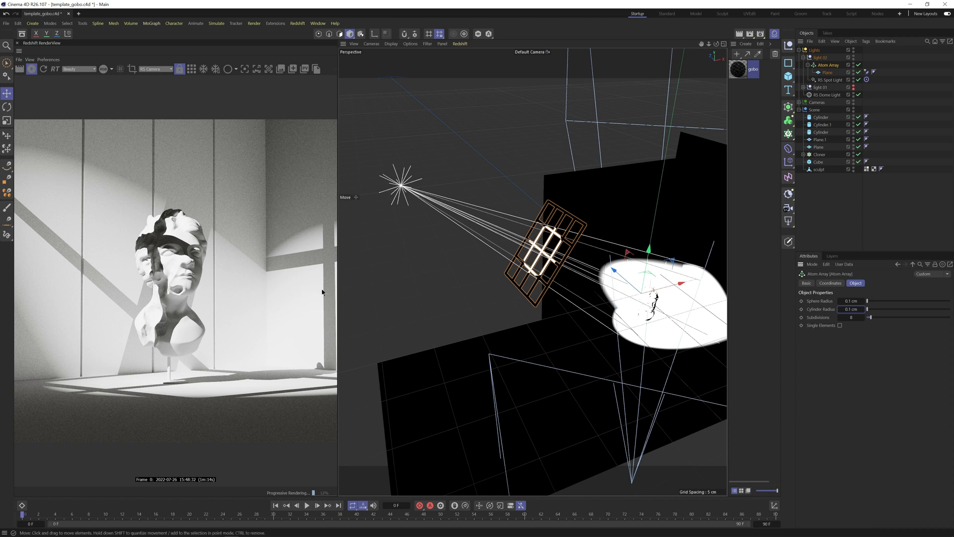
Soften the shadows of light 02's spot light by setting its shadow Softness to 0.144.
click(808, 65)
click(829, 73)
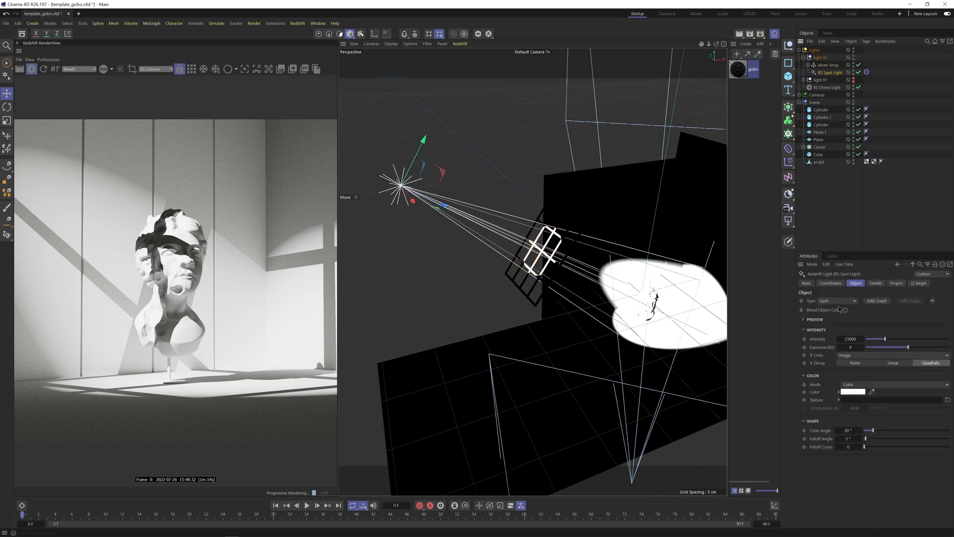
click(875, 283)
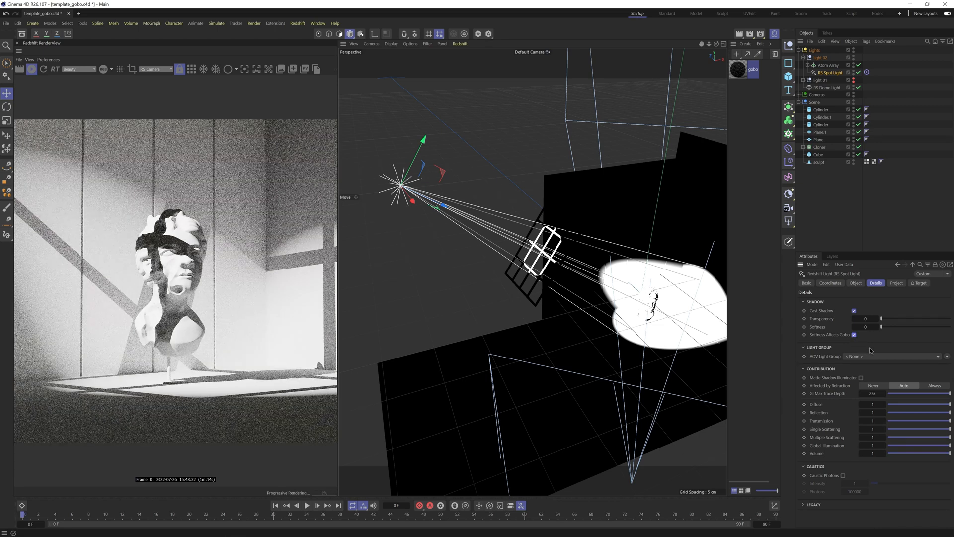
drag(883, 327, 888, 328)
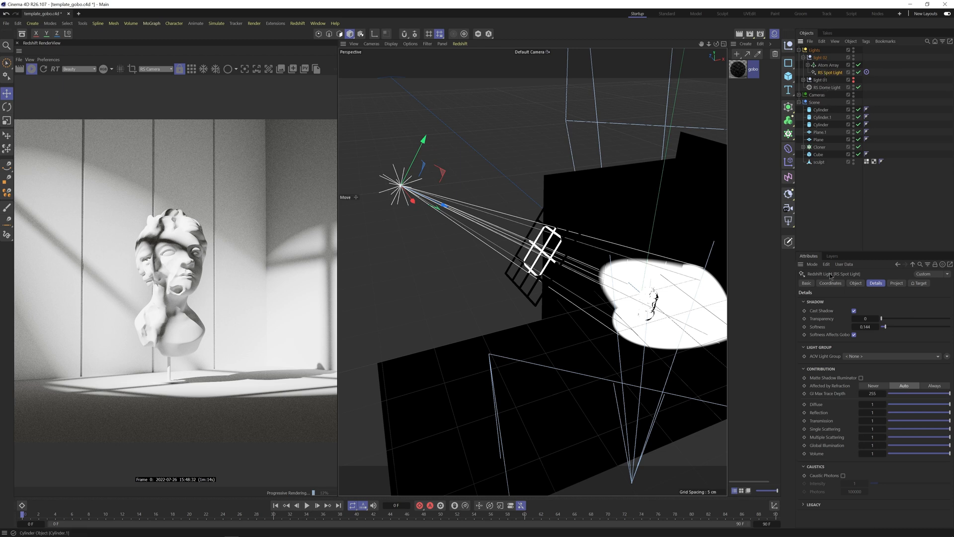
Widen light 02's spot light to a 34.1° cone angle and set its intensity to 8150.
click(855, 283)
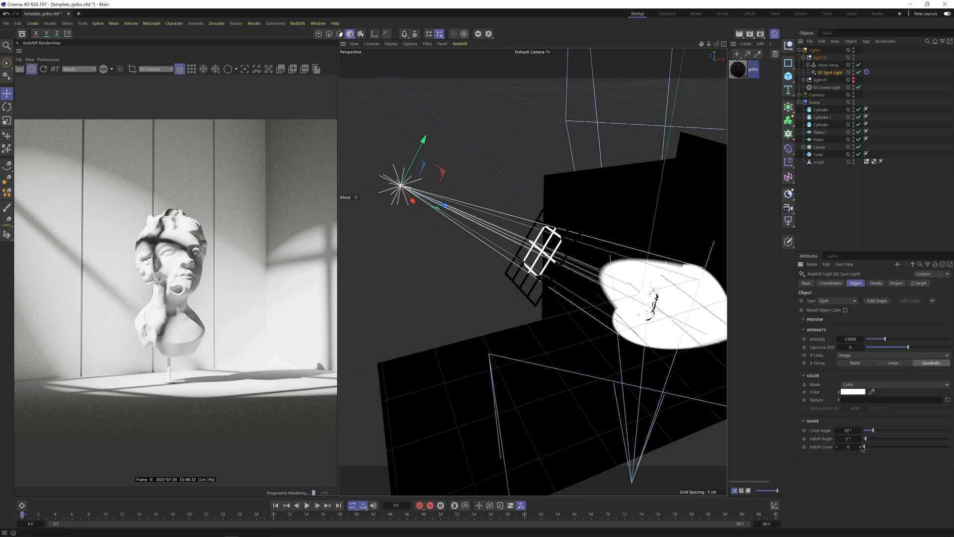
drag(874, 434, 881, 432)
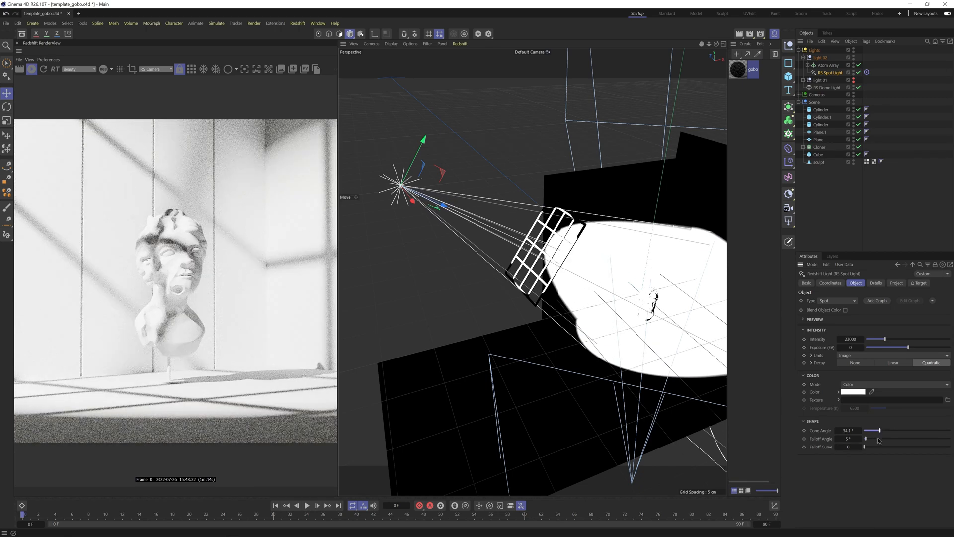
drag(884, 341, 873, 341)
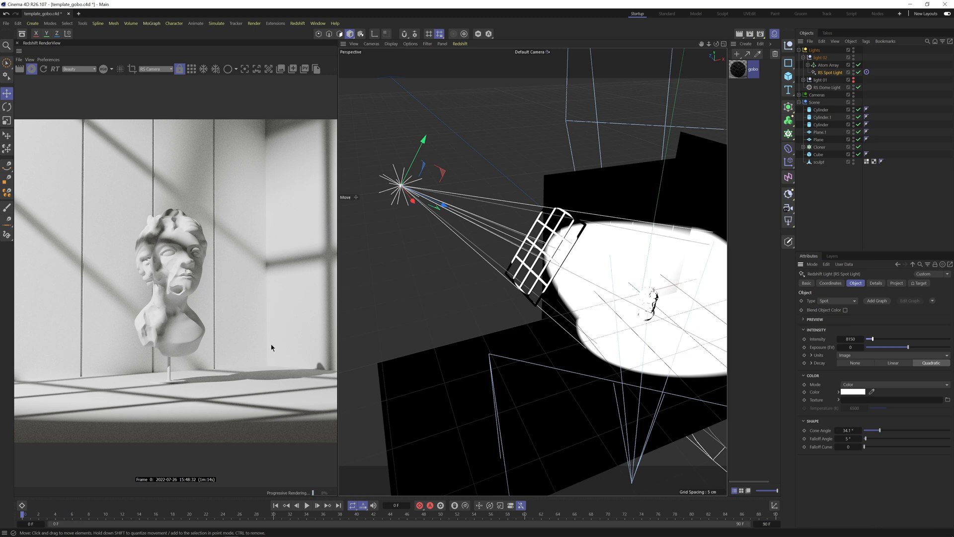
Collapse light 02, restore light 01's visibility so both lights act together, and select light 01.
click(804, 57)
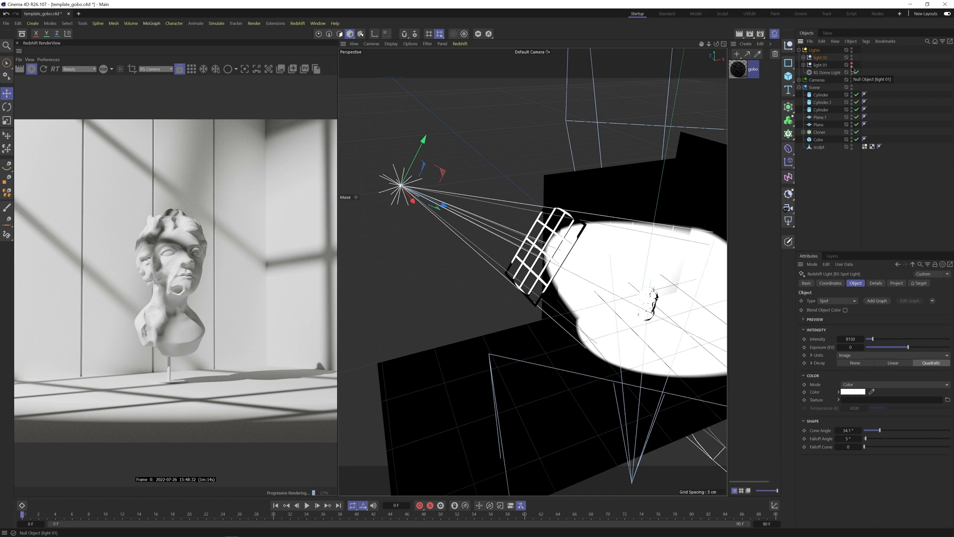
click(852, 65)
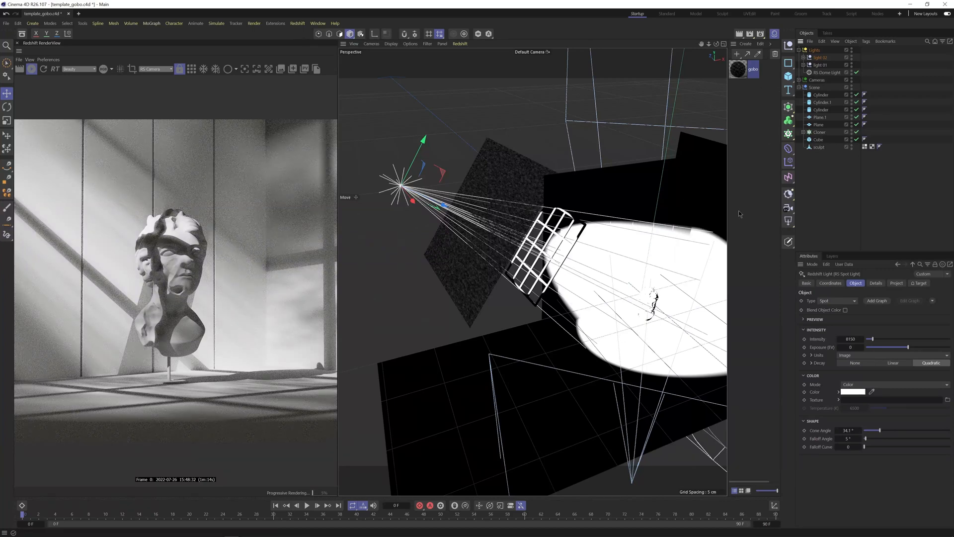
click(821, 66)
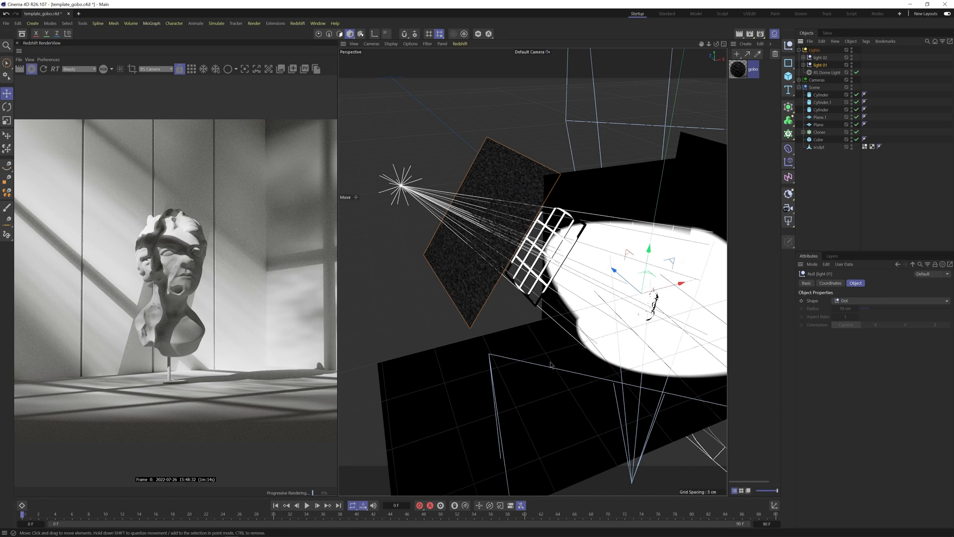
Soften the shadows of light 01's spot light by setting its shadow Softness to 0.176.
key(o)
click(803, 66)
click(828, 80)
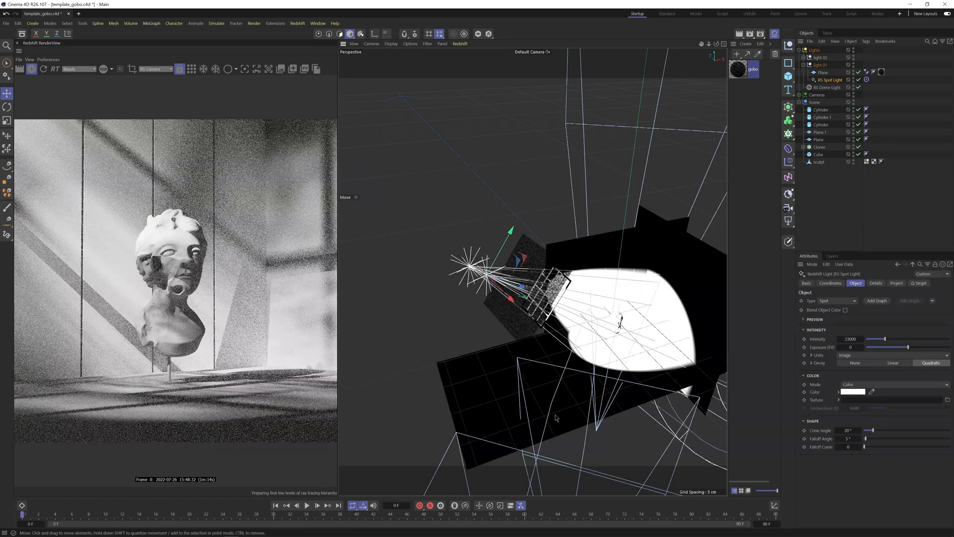
alt+drag(533, 402, 570, 413)
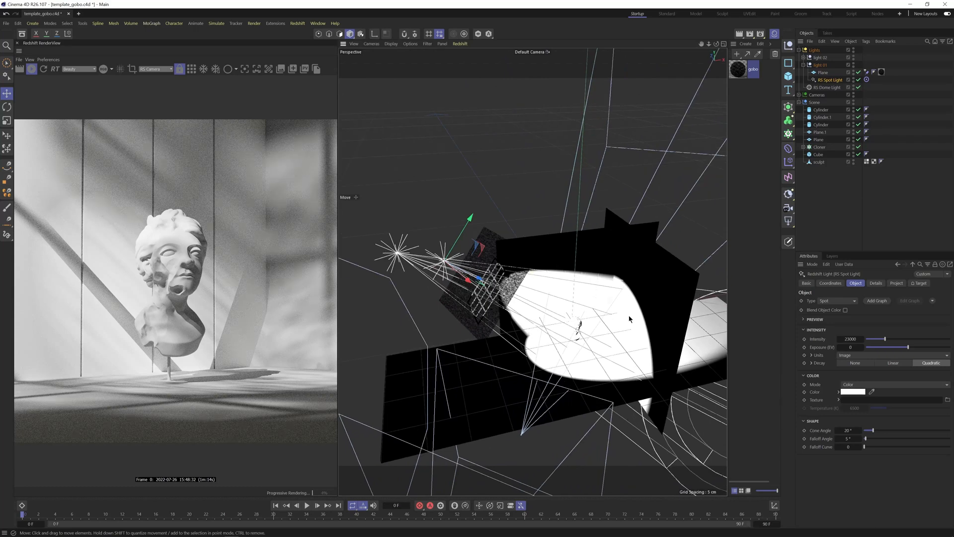
click(876, 283)
drag(882, 327, 888, 329)
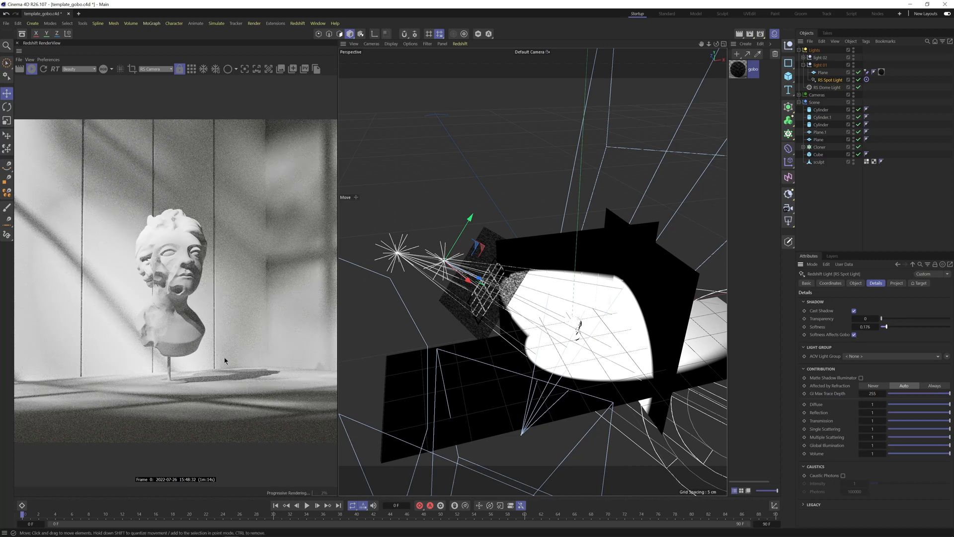
Vary the gobo material's shadow pattern by setting its Maxon Noise Seed to 134, and close the material's node graph.
double_click(738, 69)
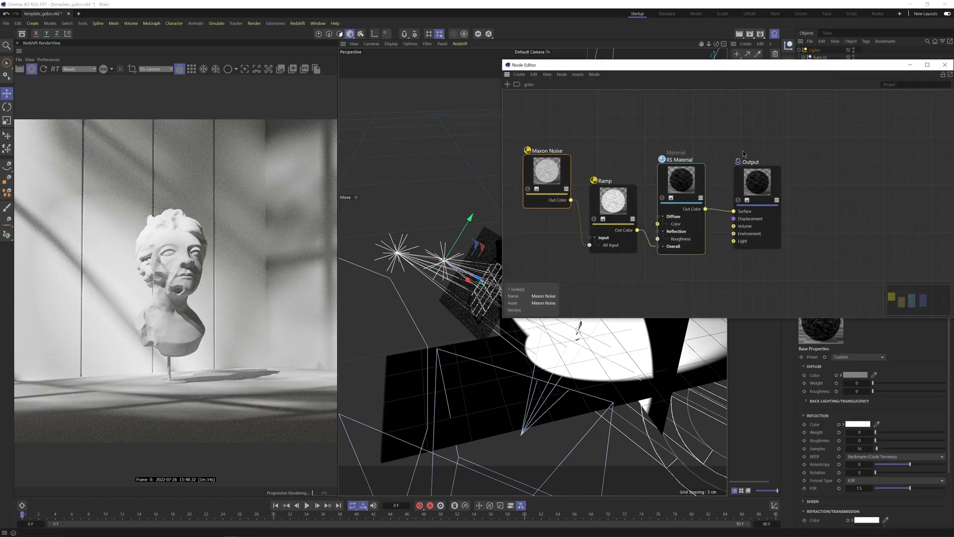
drag(639, 65, 510, 40)
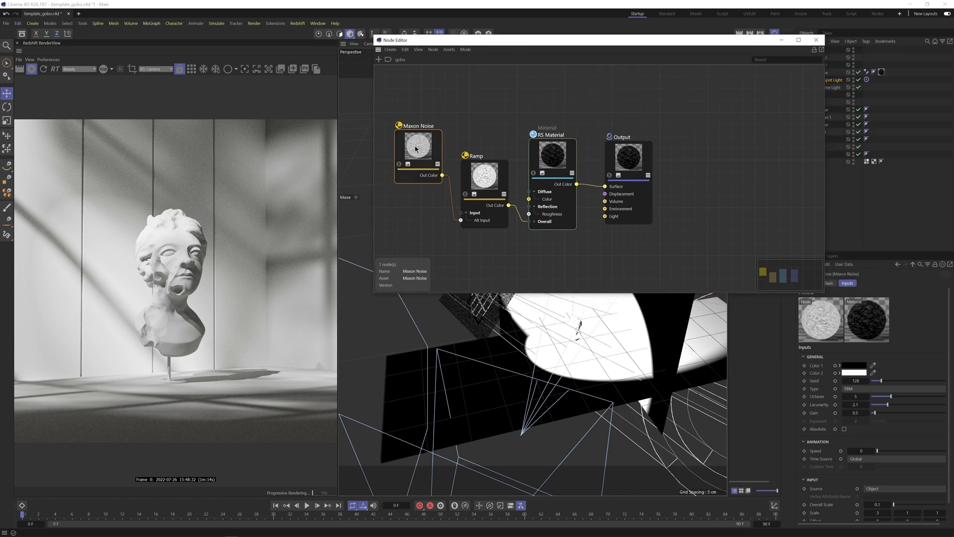
click(867, 381)
click(868, 380)
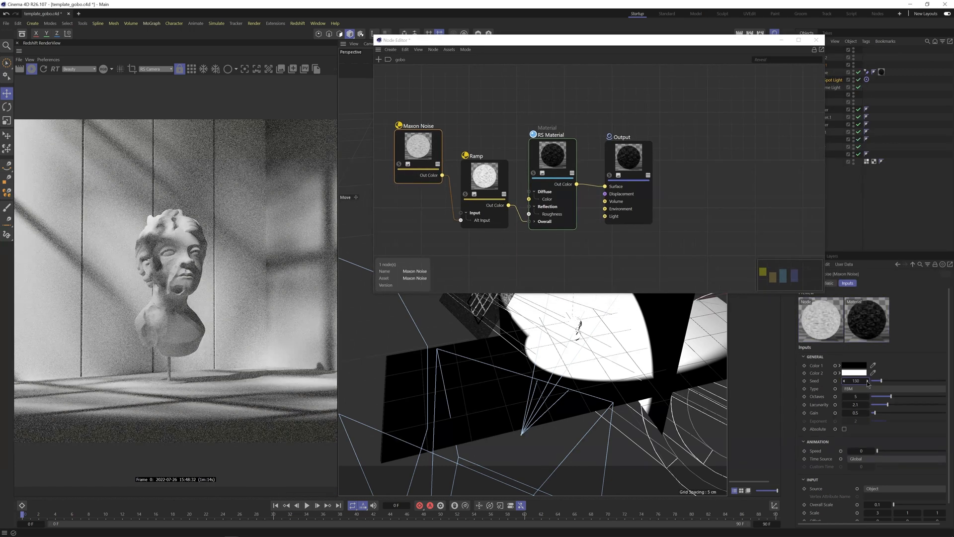
click(868, 381)
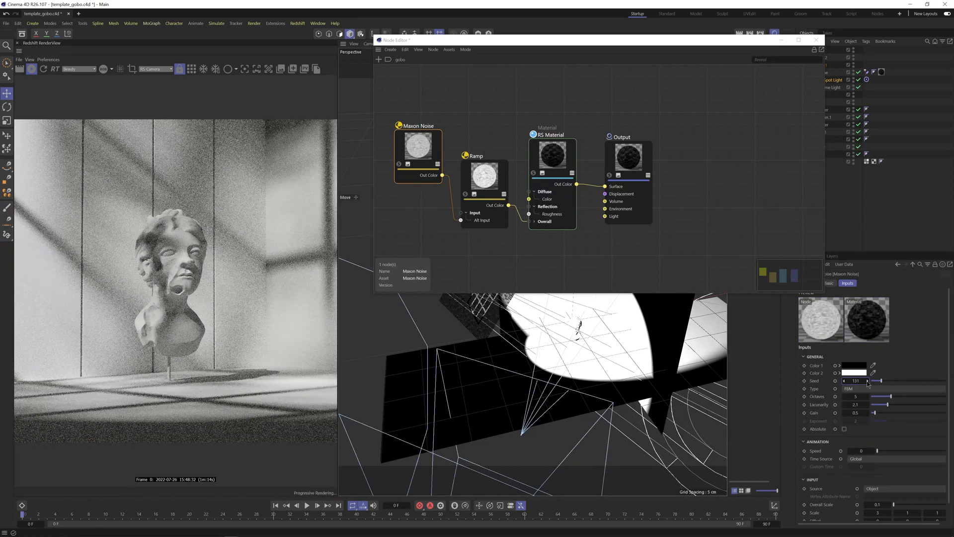
click(867, 381)
click(867, 381)
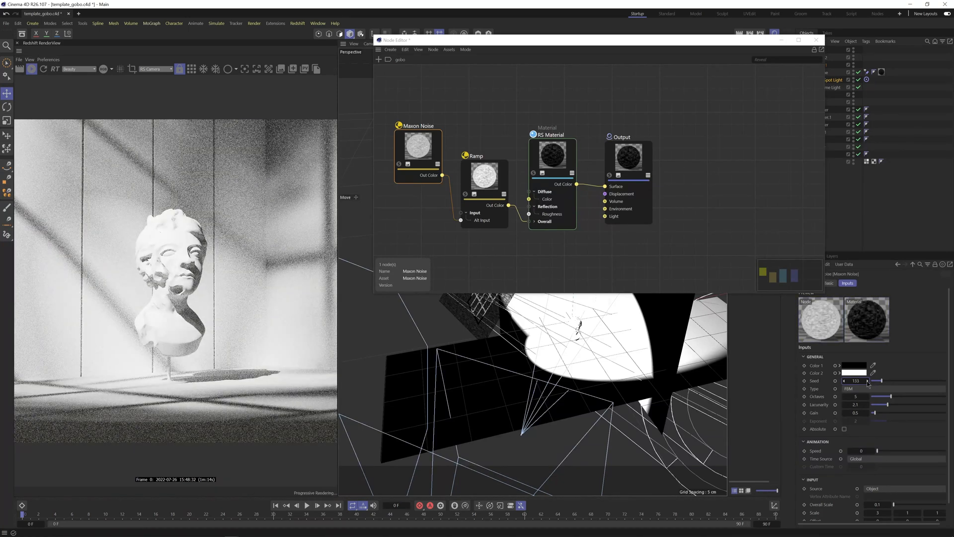
click(868, 381)
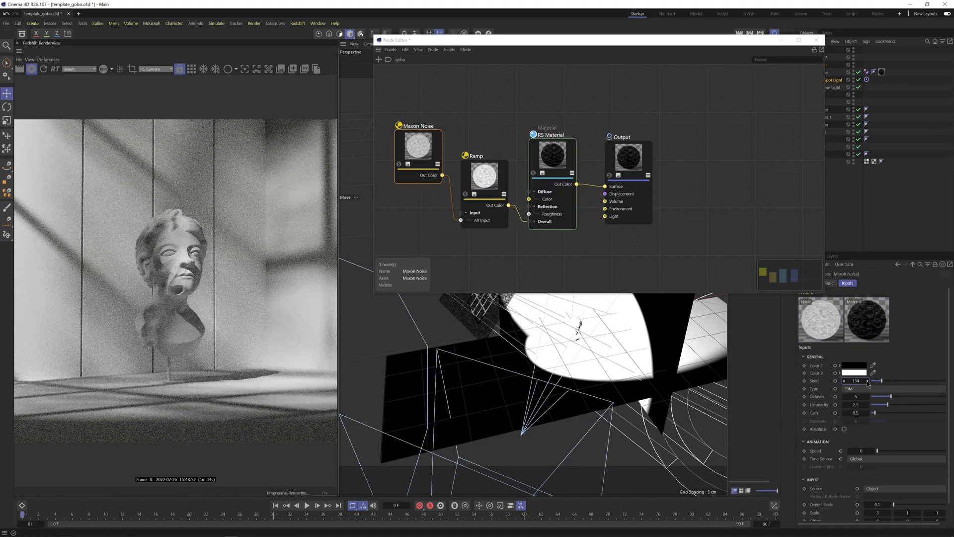
click(816, 39)
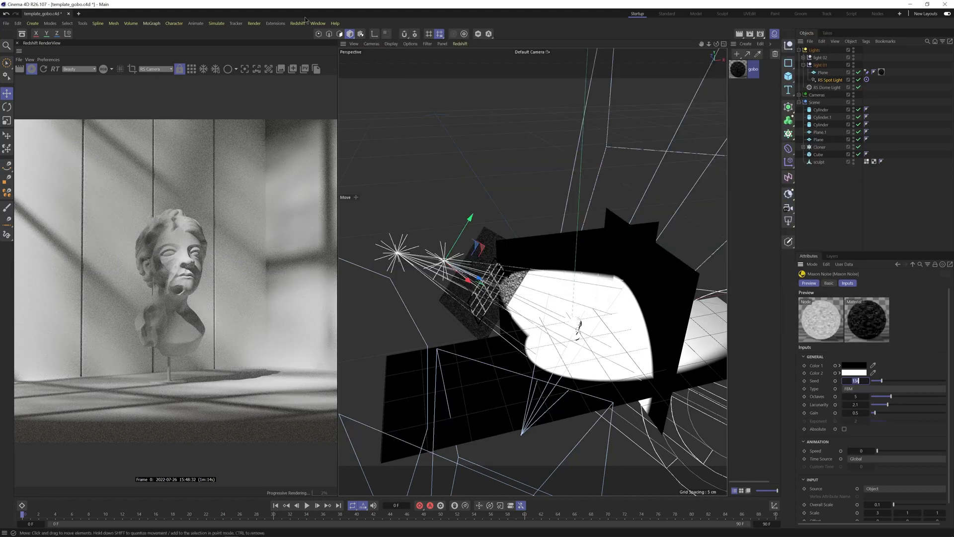
Switch the Redshift RenderView from progressive to bucket rendering.
click(191, 69)
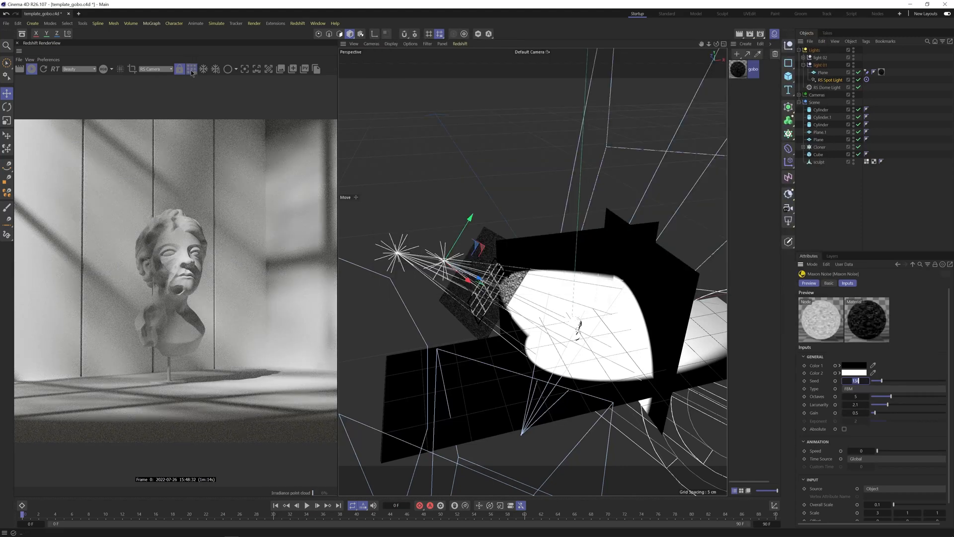